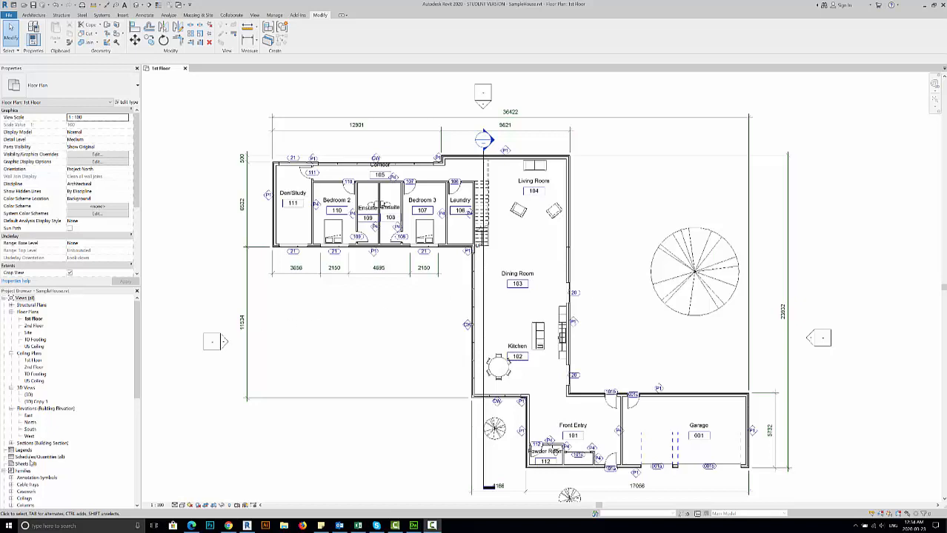
# - Create two new sheets in the project, both using the title block already highlighted in the New Sheet dialog
pyautogui.rightClick(26, 464)
pyautogui.click(45, 470)
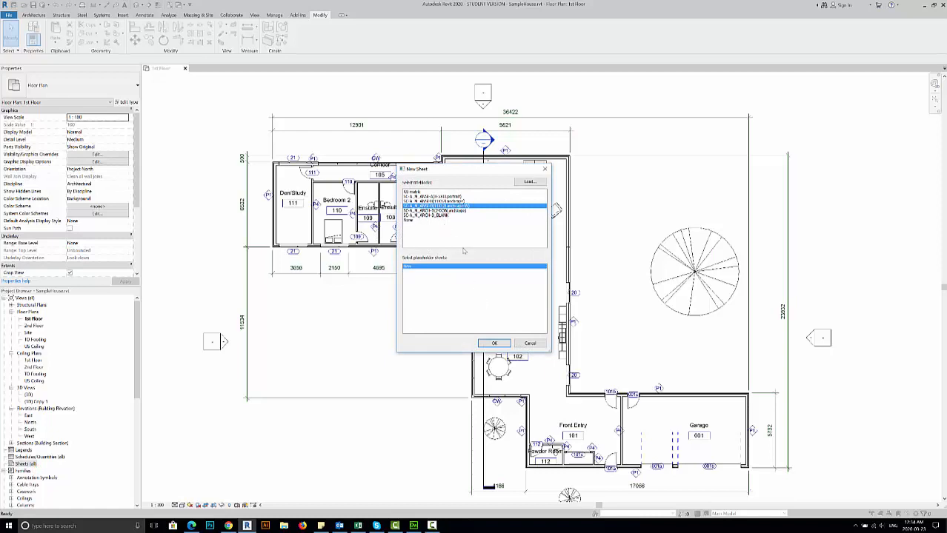
pyautogui.click(494, 343)
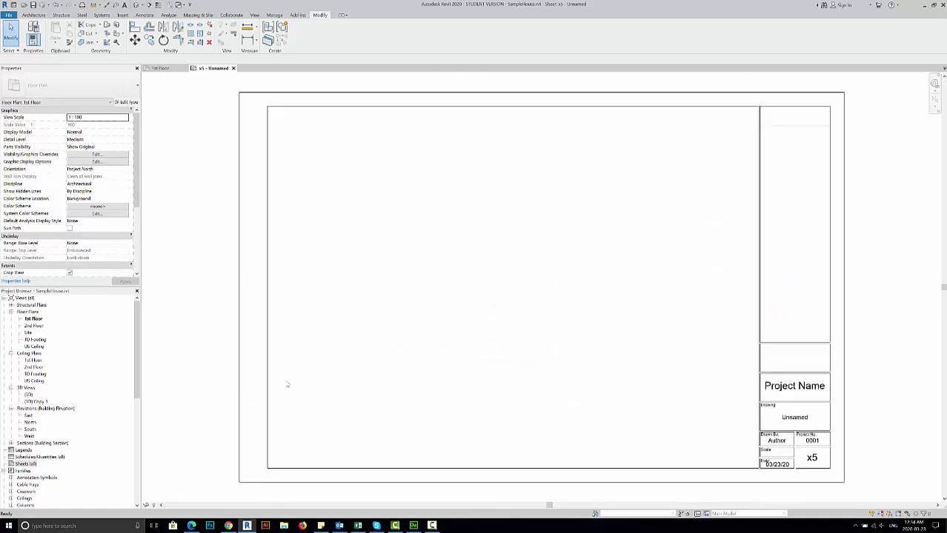
pyautogui.rightClick(29, 462)
pyautogui.click(66, 467)
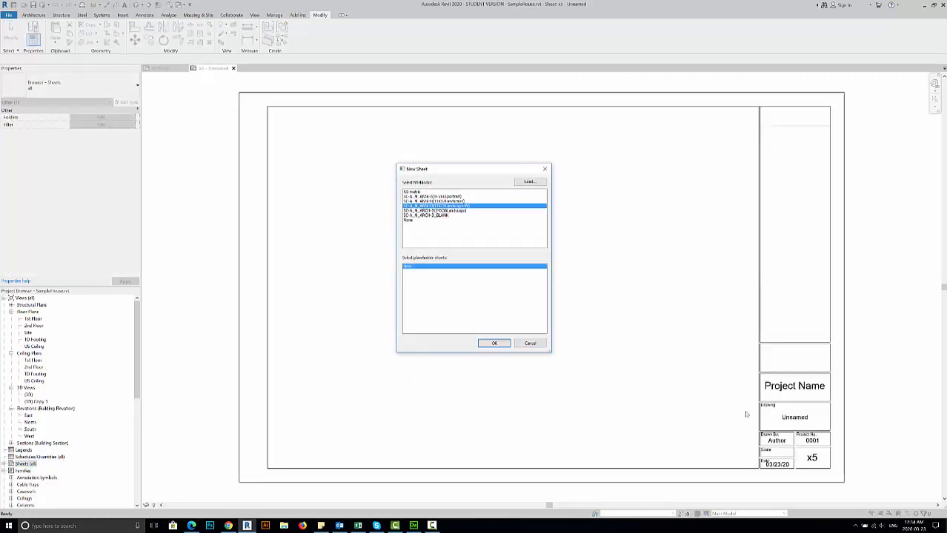
pyautogui.click(494, 343)
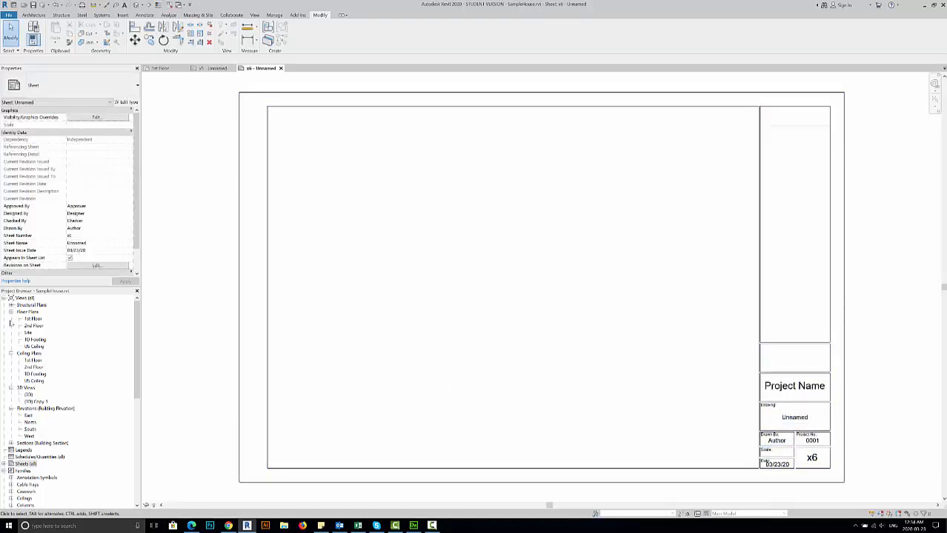
# - In the 1st Floor plan, sketch a horizontal matchline about 43400 mm long across the house between the Dining Room and Kitchen
pyautogui.doubleClick(33, 320)
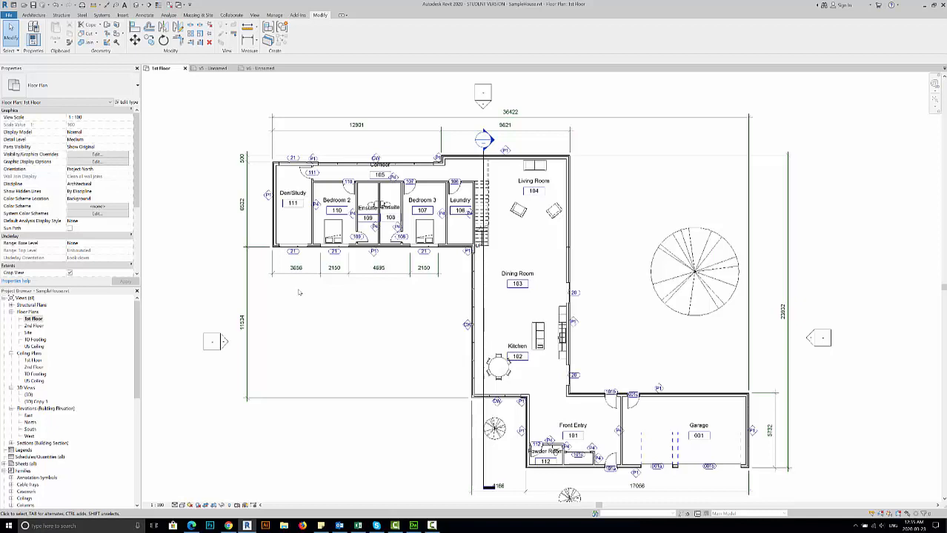
pyautogui.click(254, 15)
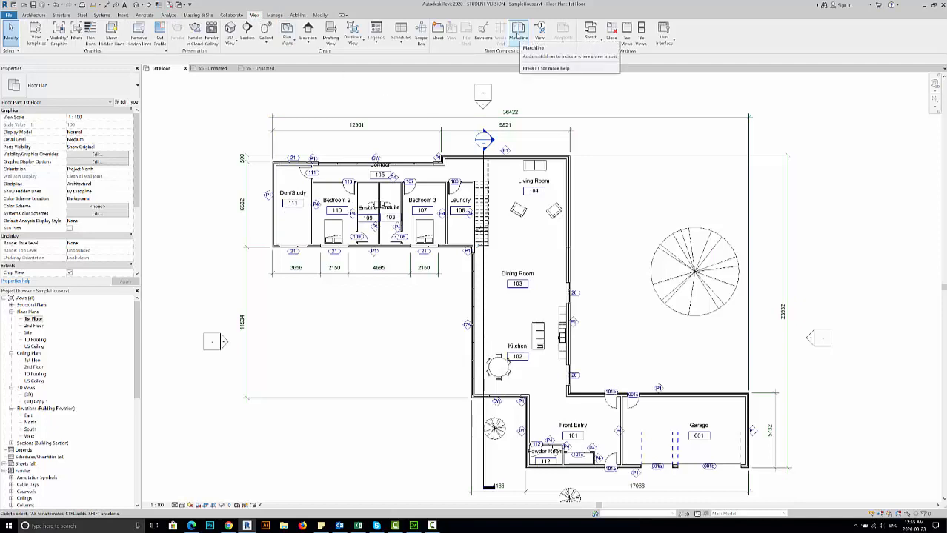
pyautogui.click(518, 31)
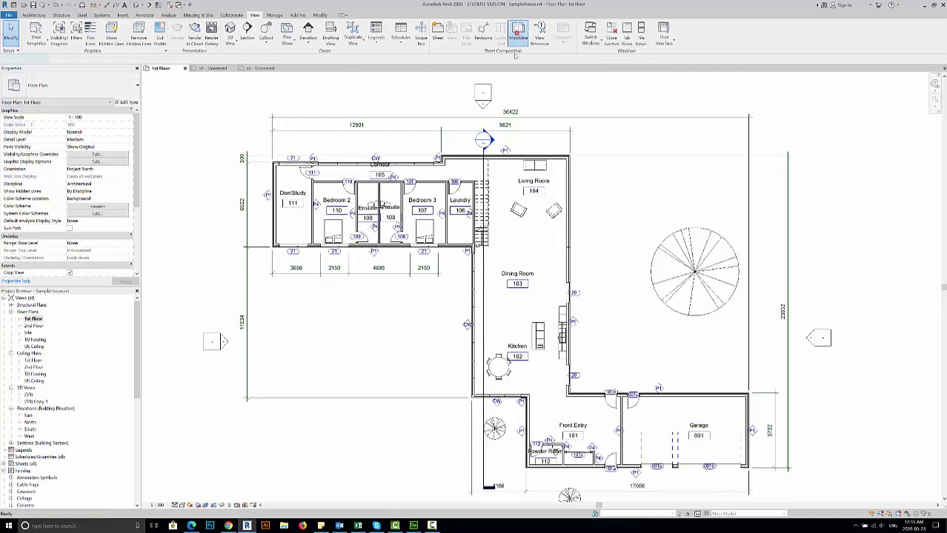
pyautogui.click(232, 306)
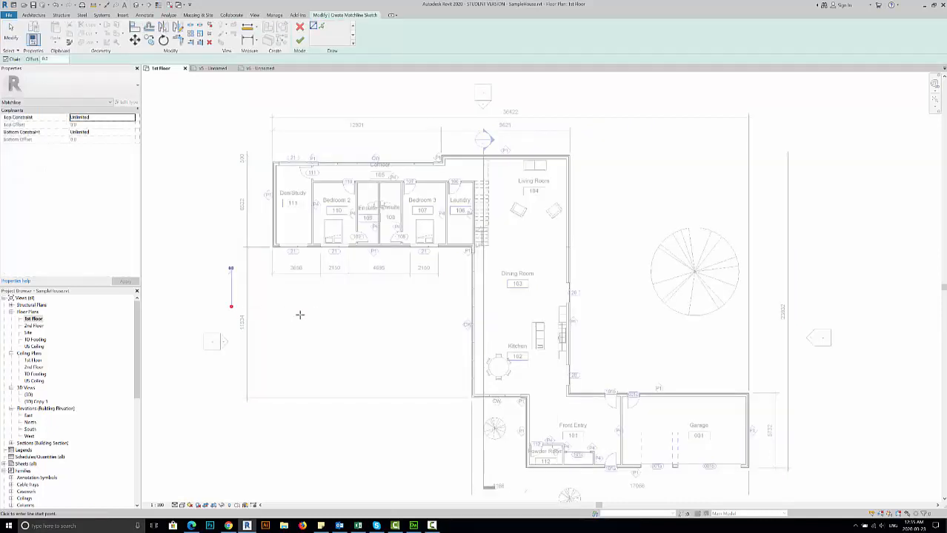
pyautogui.click(798, 312)
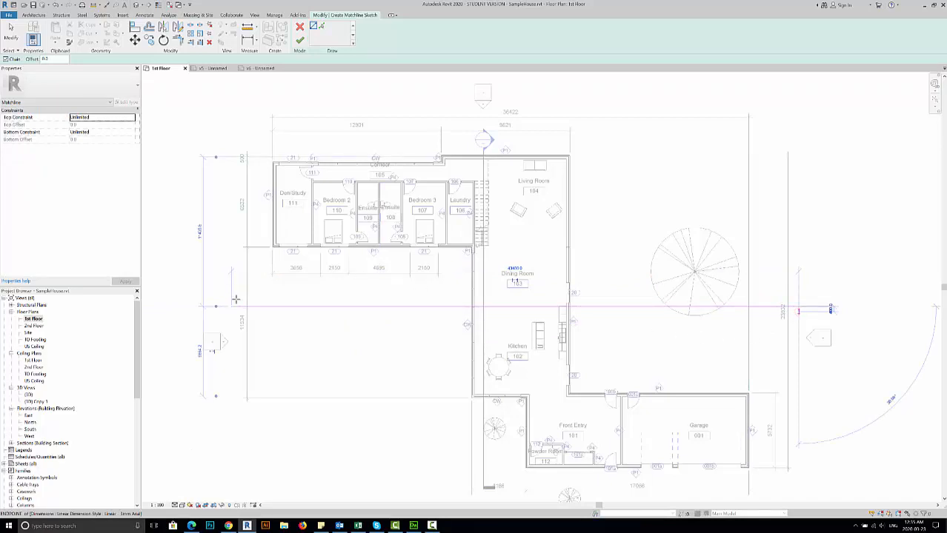
pyautogui.click(10, 28)
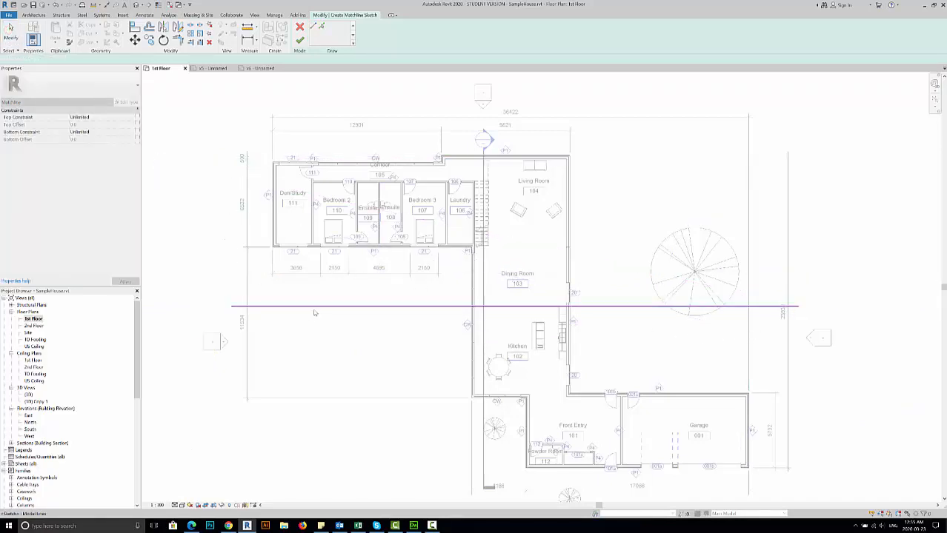
# - Nudge the matchline sketch line slightly upward and finish the matchline sketch
pyautogui.click(369, 305)
pyautogui.press('Up')
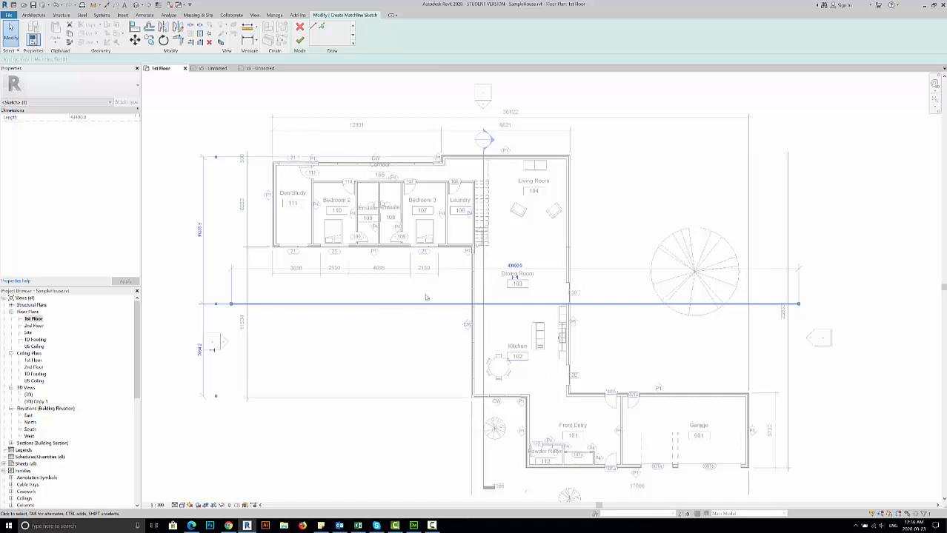
pyautogui.click(385, 335)
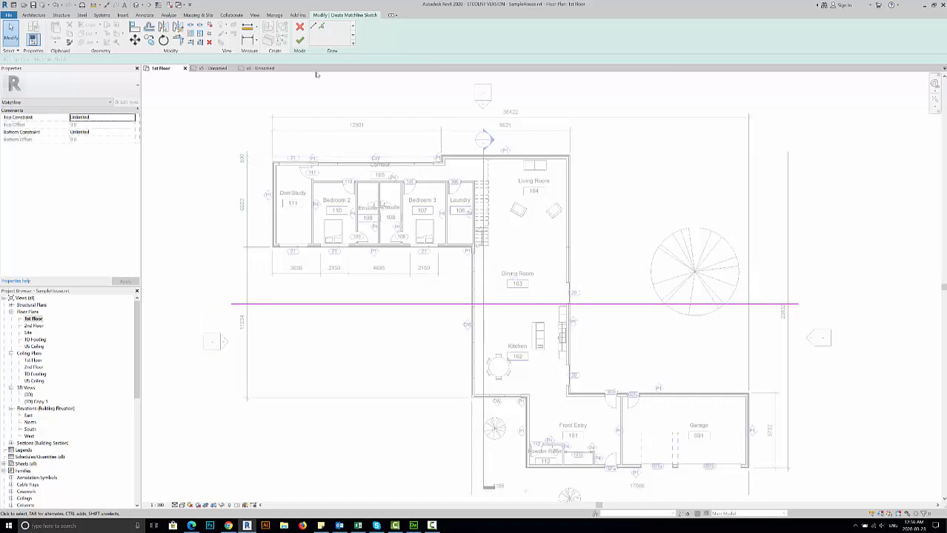
pyautogui.click(299, 39)
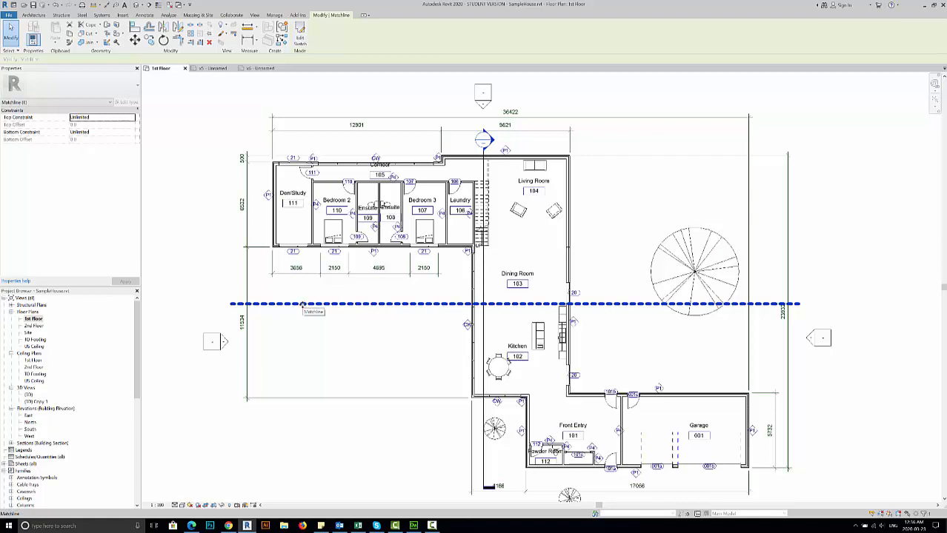
# - Examine the Matchline category's line pattern, colour and weight overrides among the 1st Floor plan's annotation categories
pyautogui.click(270, 16)
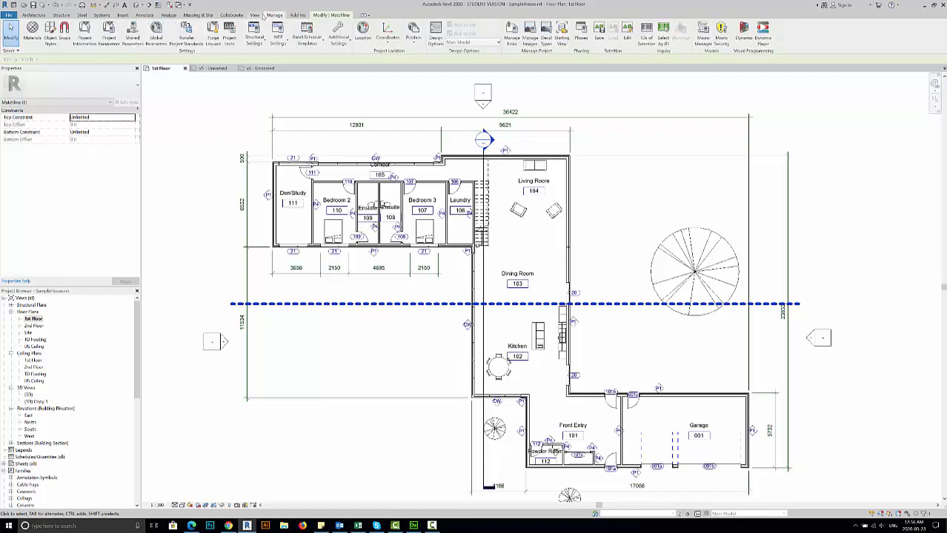
pyautogui.click(258, 15)
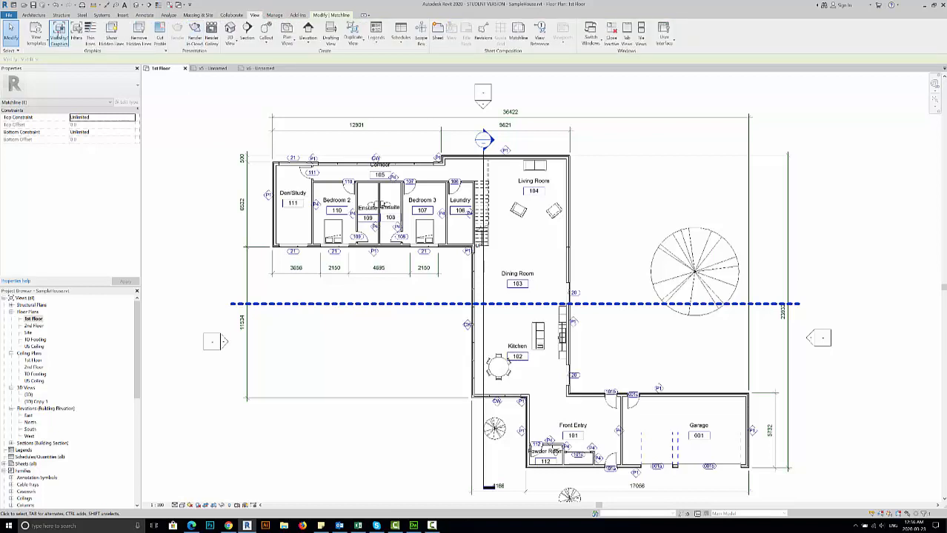
pyautogui.click(58, 34)
pyautogui.click(404, 168)
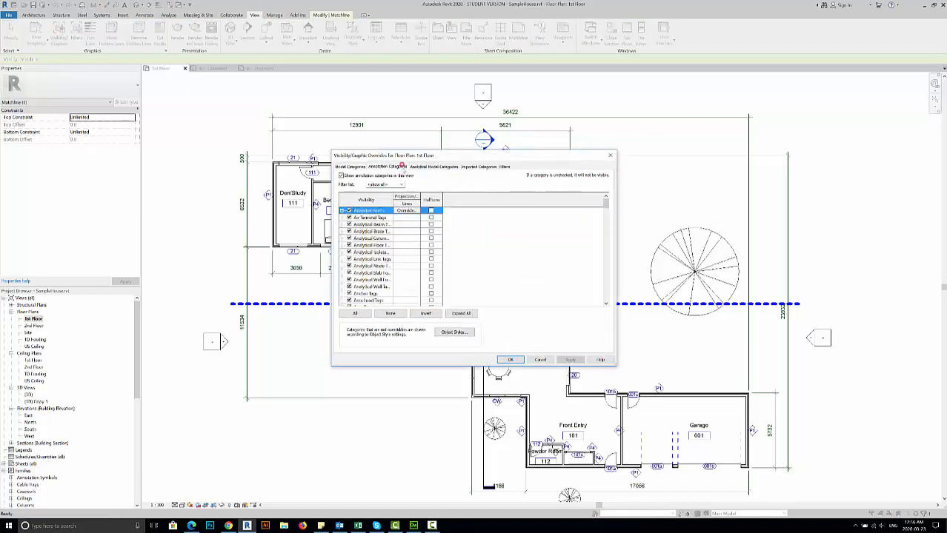
pyautogui.scroll(-8, 424, 264)
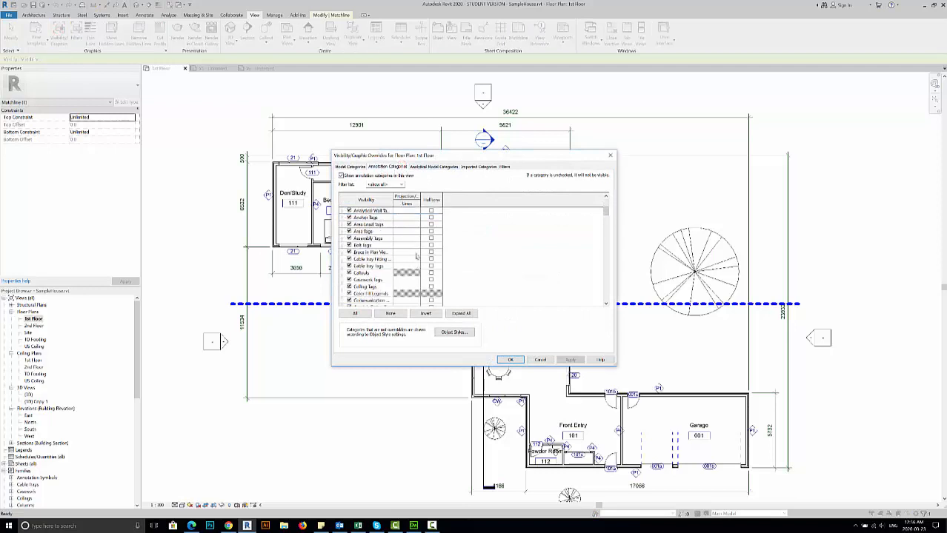
pyautogui.scroll(-10, 424, 264)
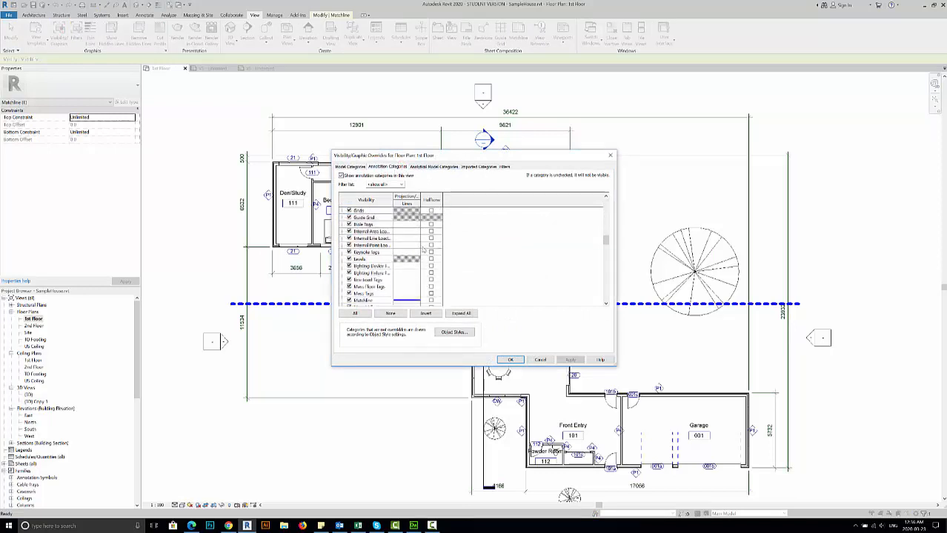
pyautogui.click(406, 260)
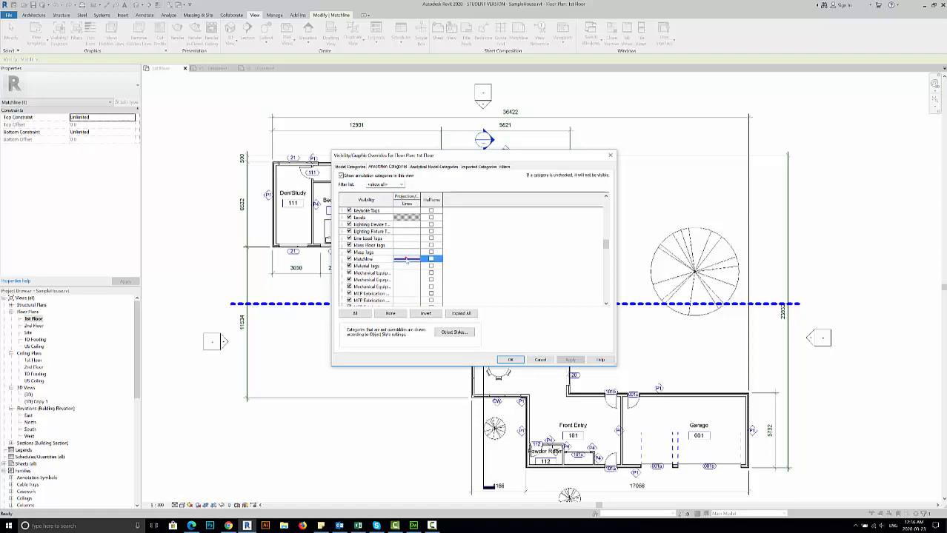
pyautogui.click(406, 259)
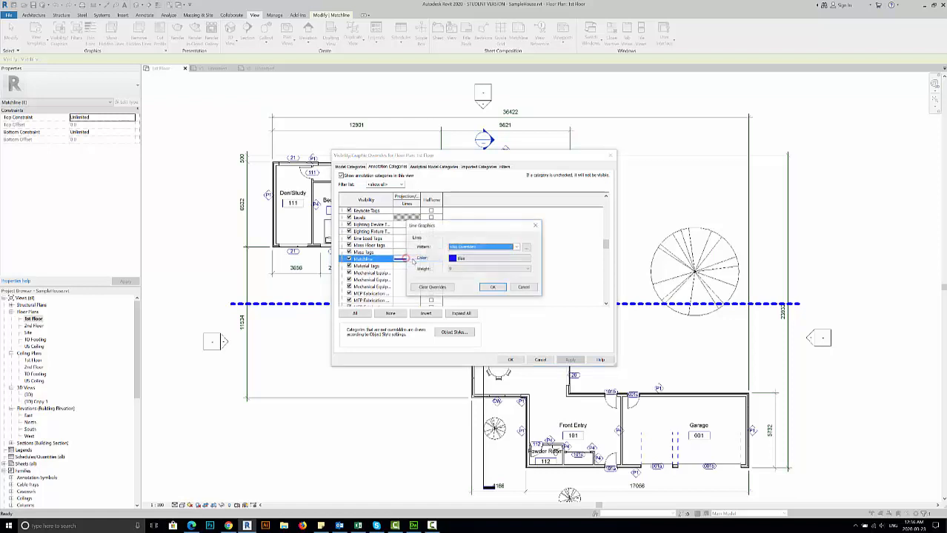
pyautogui.click(493, 287)
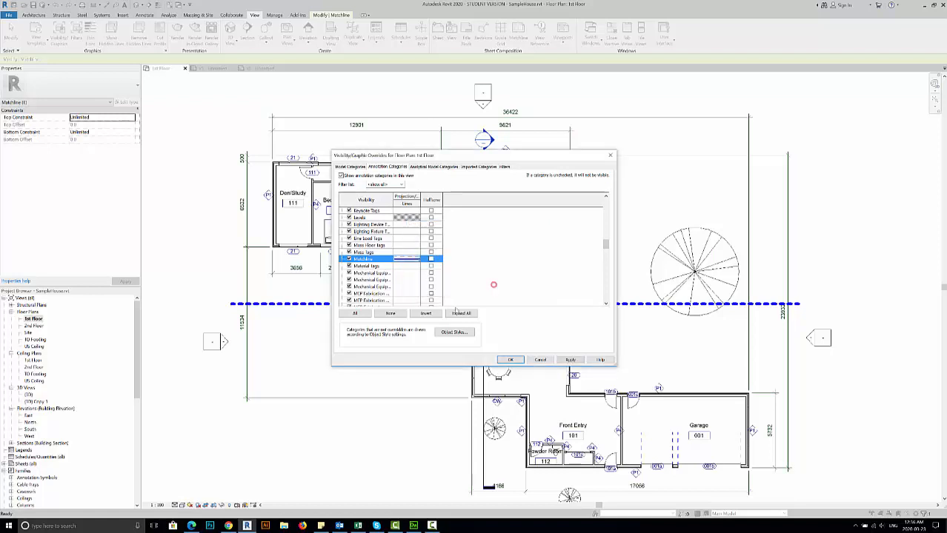
pyautogui.click(510, 360)
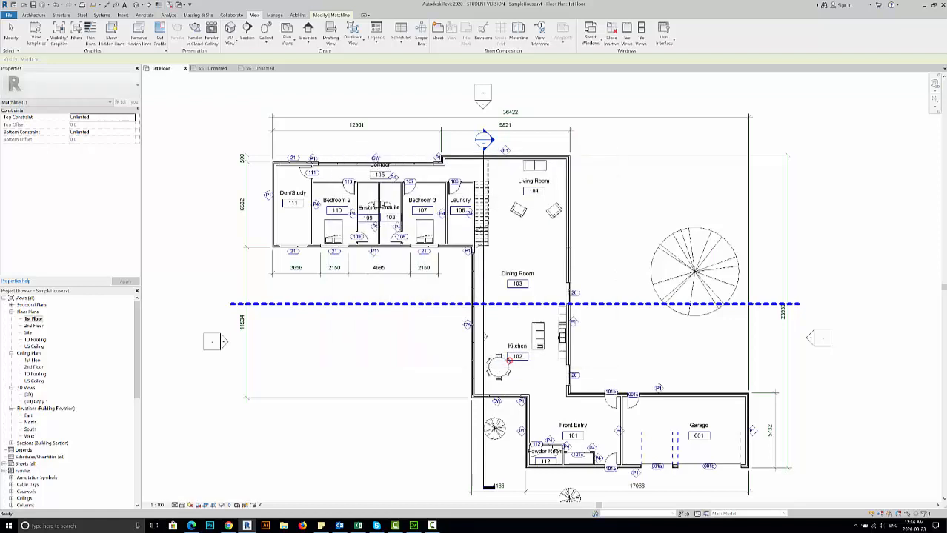
pyautogui.click(459, 357)
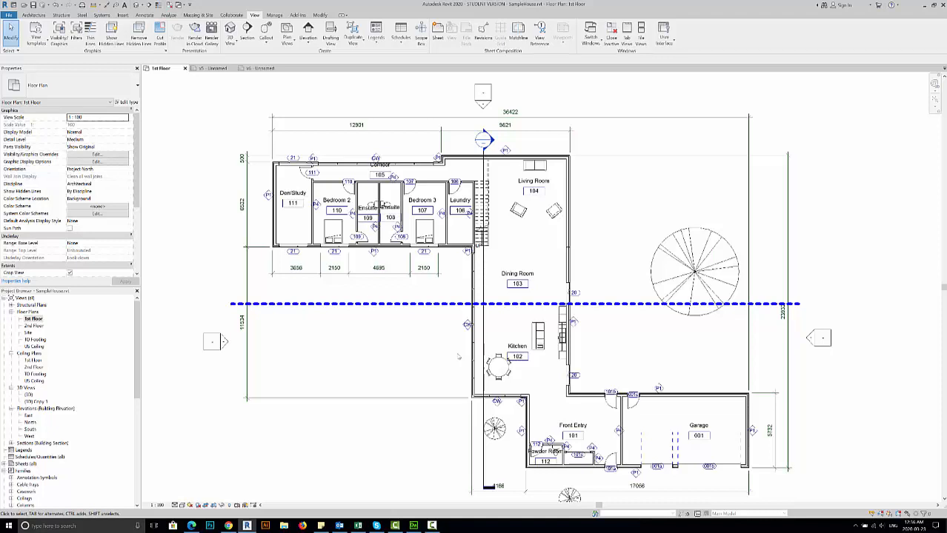
# - Duplicate the 1st Floor plan view as a dependent view
pyautogui.rightClick(32, 319)
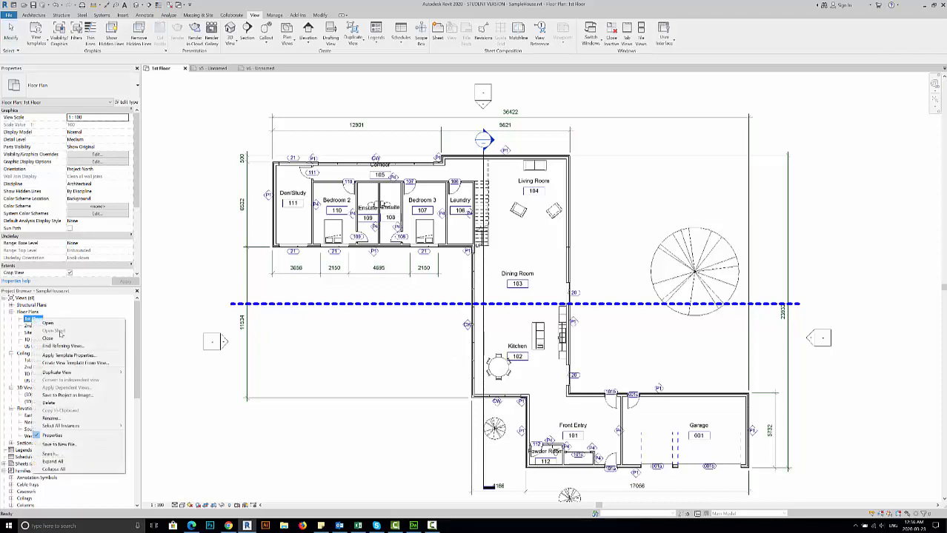
pyautogui.moveTo(59, 373)
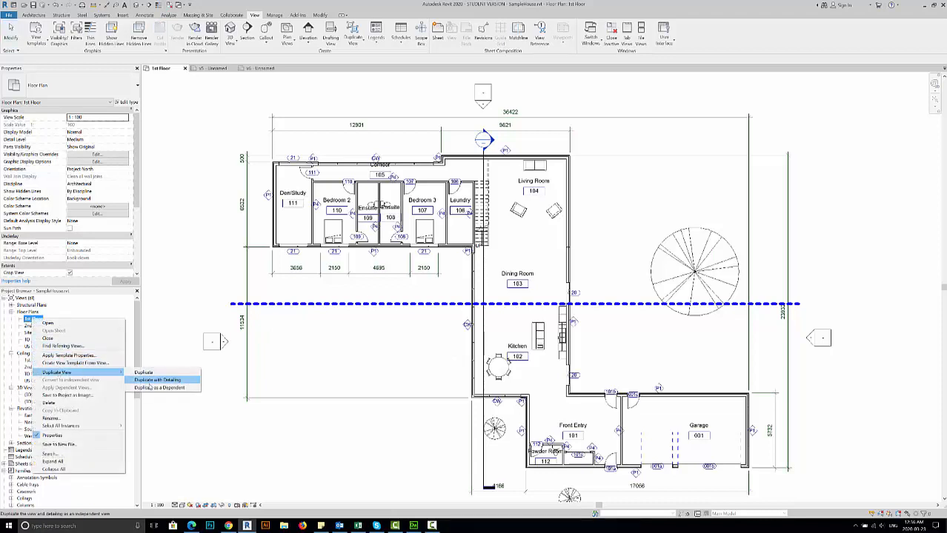
pyautogui.click(149, 381)
pyautogui.click(144, 388)
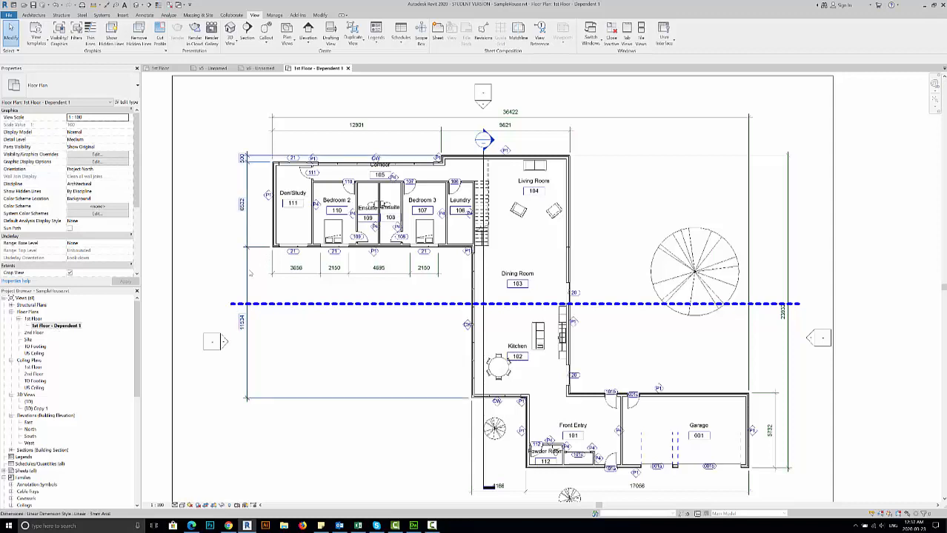
# - In the parent 1st Floor view, move the west dimension string closer to the house and the string below the bedrooms down toward the matchline
pyautogui.doubleClick(35, 320)
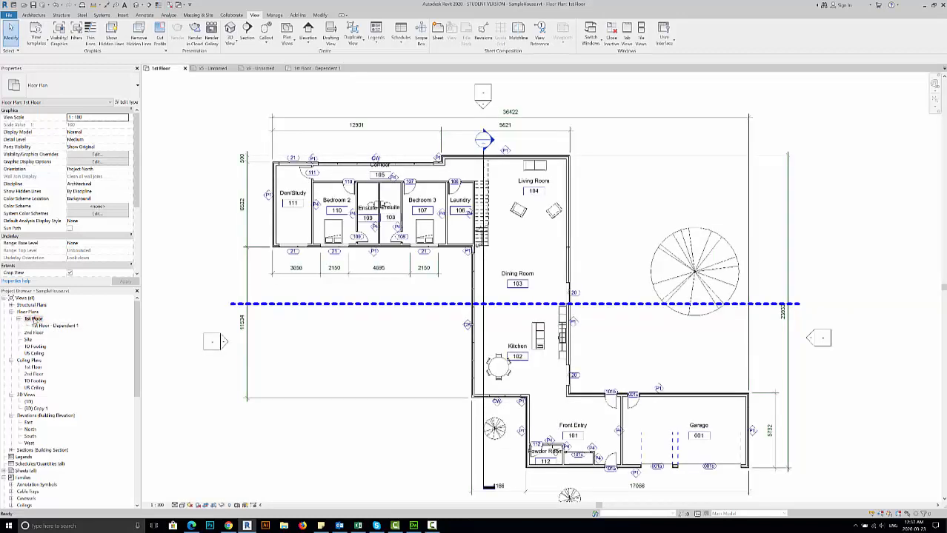
pyautogui.click(248, 233)
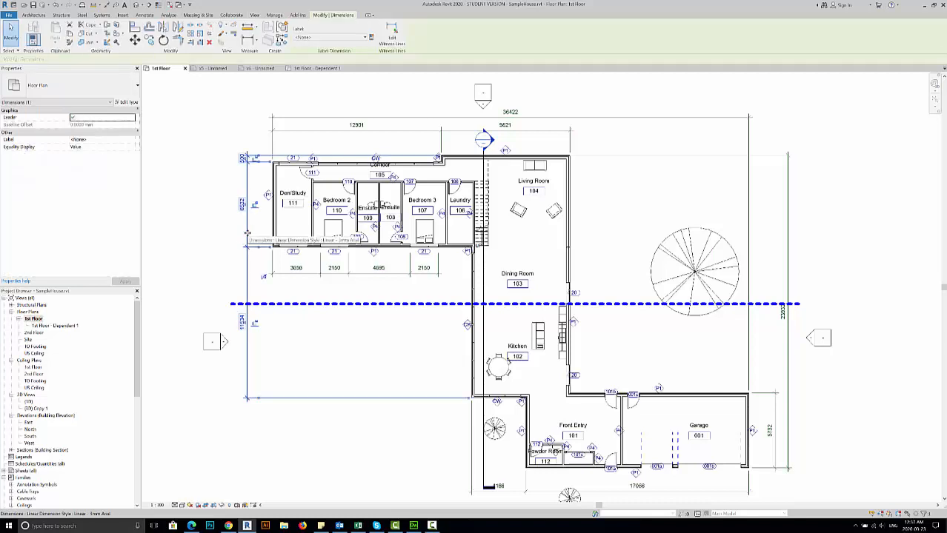
pyautogui.moveTo(248, 236)
pyautogui.mouseDown()
pyautogui.moveTo(224, 237)
pyautogui.moveTo(266, 242)
pyautogui.mouseUp()
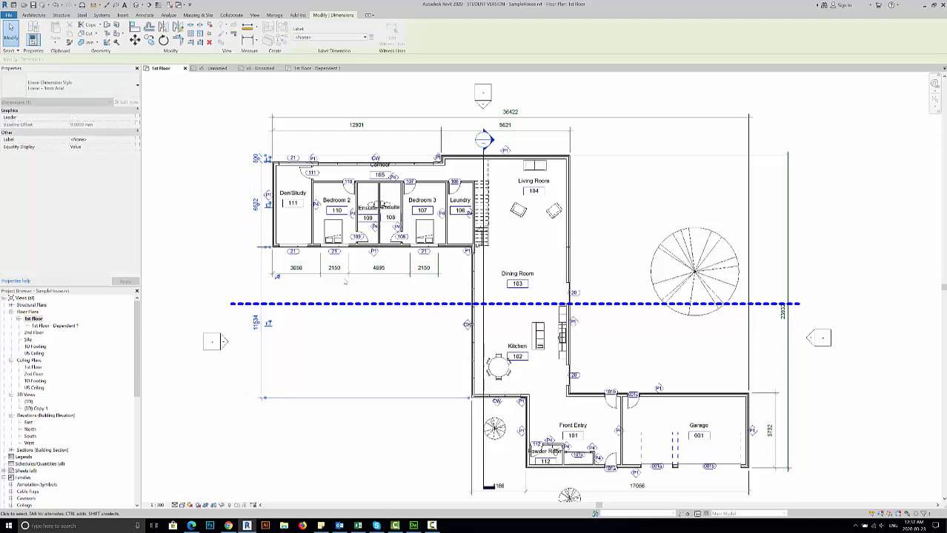
pyautogui.click(349, 280)
pyautogui.moveTo(358, 280); pyautogui.dragTo(358, 293)
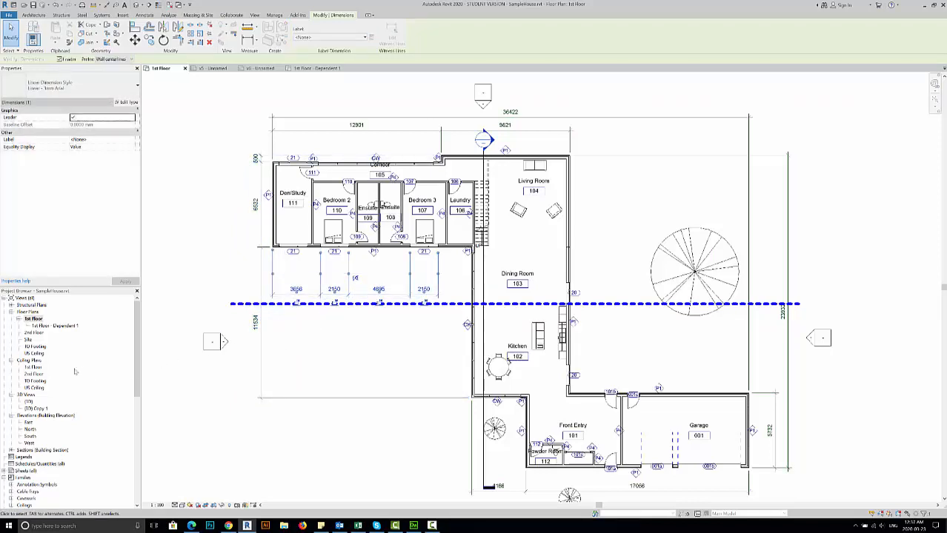
# - In the dependent view, move the bedroom dimension string up toward the walls and the west string outward, and return to the parent 1st Floor view
pyautogui.doubleClick(48, 326)
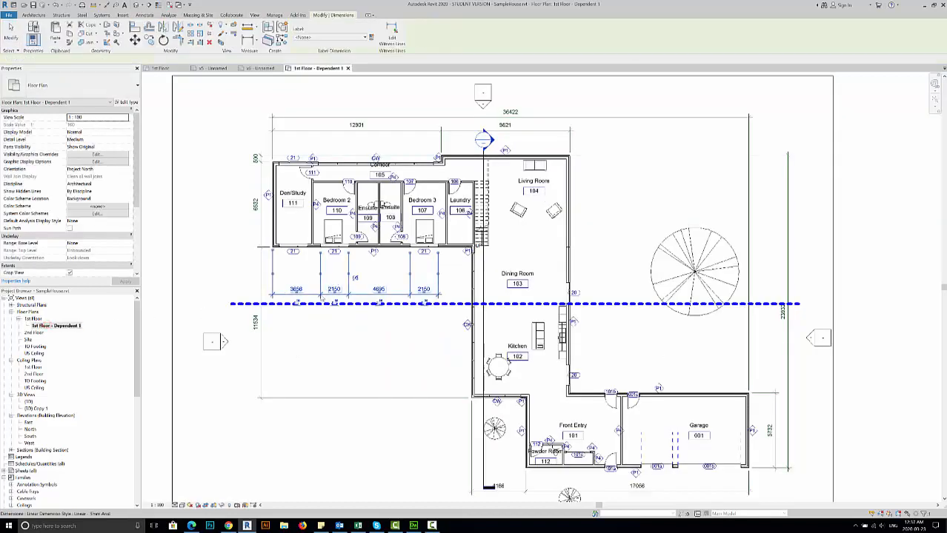
pyautogui.click(310, 292)
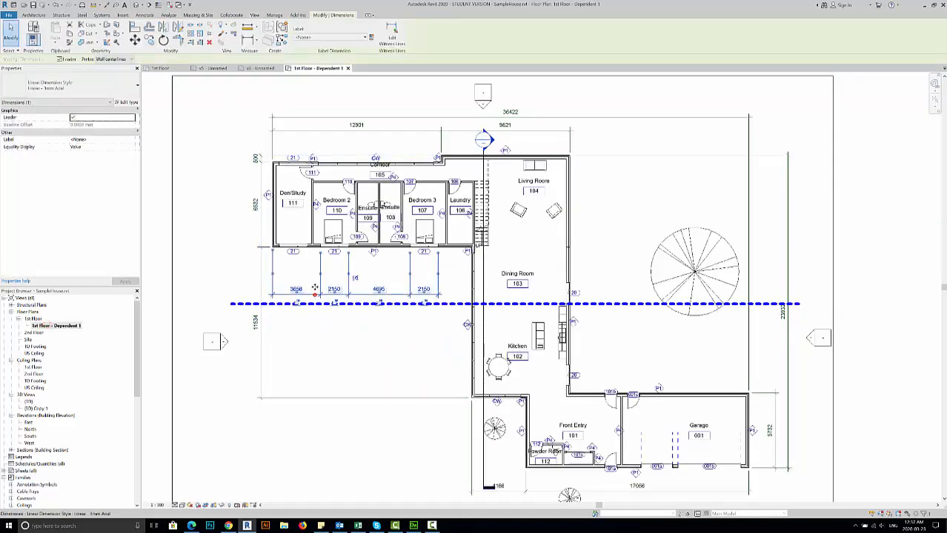
pyautogui.moveTo(315, 288); pyautogui.dragTo(315, 259)
pyautogui.click(259, 276)
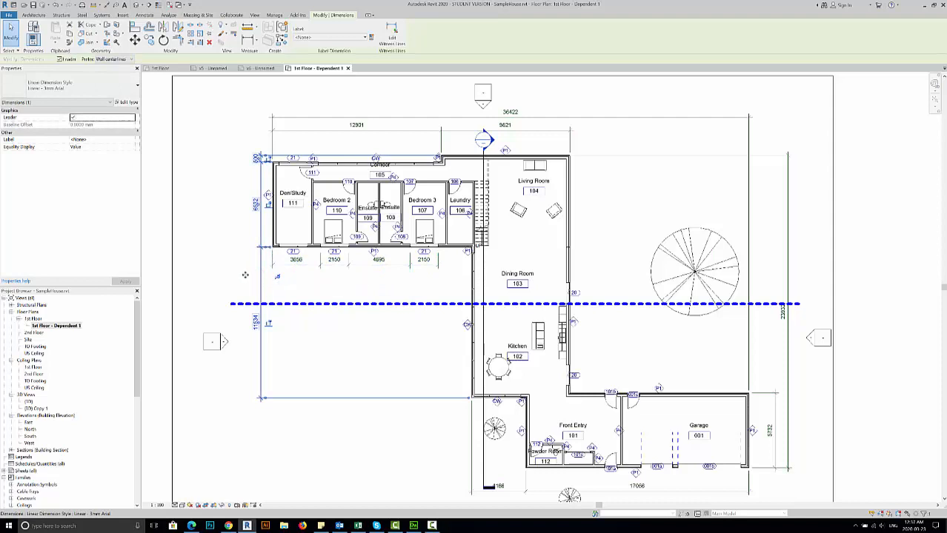
pyautogui.moveTo(245, 275); pyautogui.dragTo(240, 277)
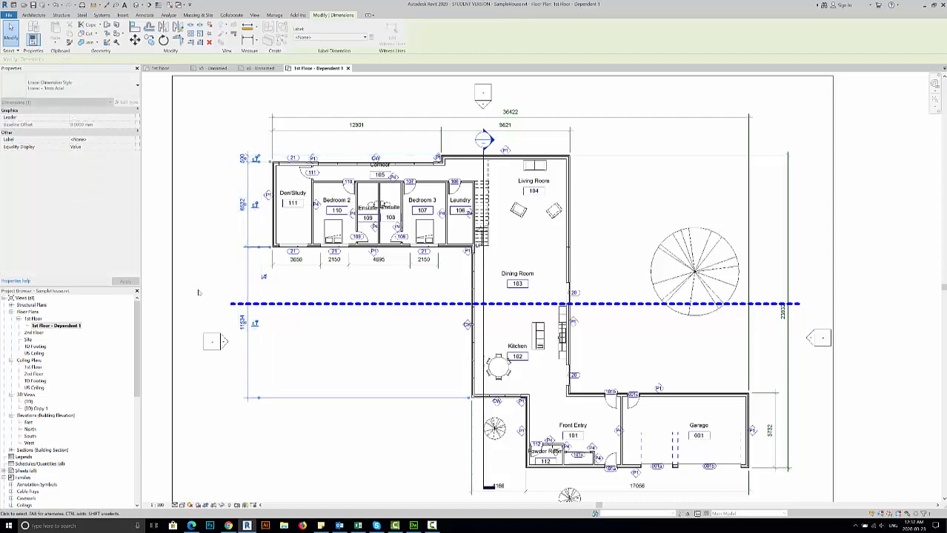
pyautogui.doubleClick(32, 317)
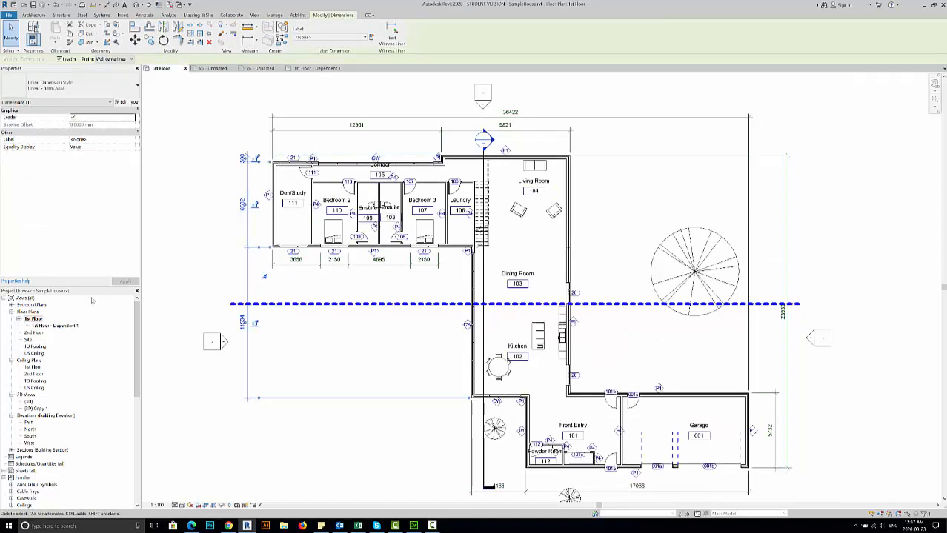
# - Create a second dependent duplicate of the 1st Floor plan view
pyautogui.rightClick(43, 319)
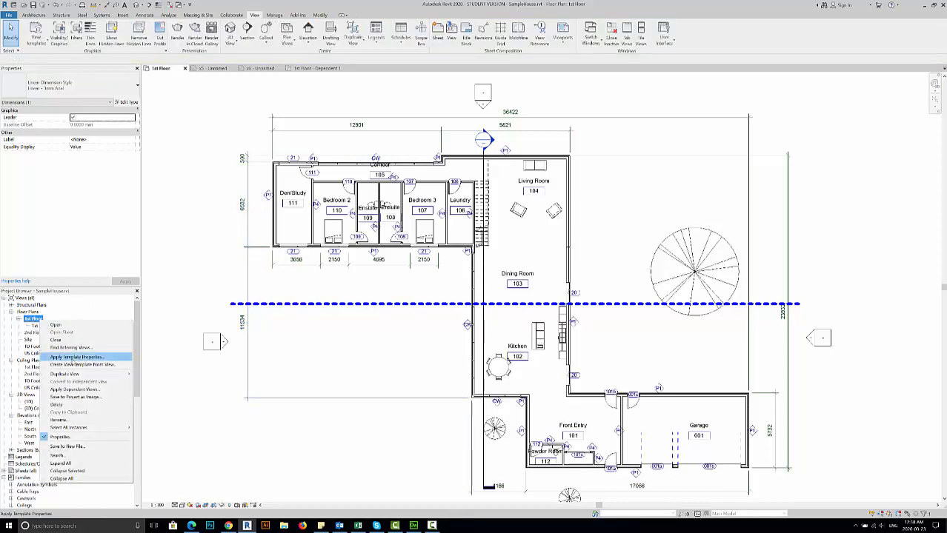
pyautogui.moveTo(111, 375)
pyautogui.click(178, 390)
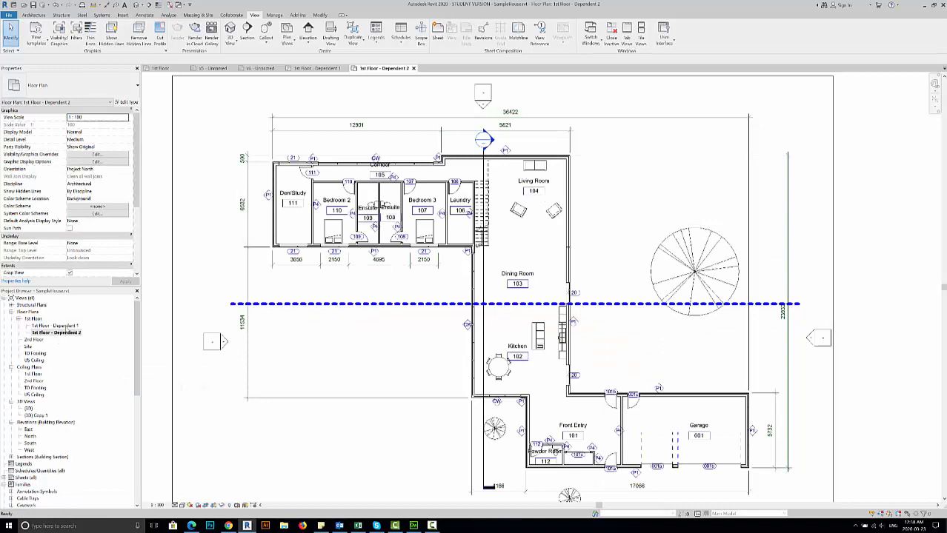
# - Rename the first dependent view 1st Fl. North and the second one 1st Fl. South
pyautogui.rightClick(51, 326)
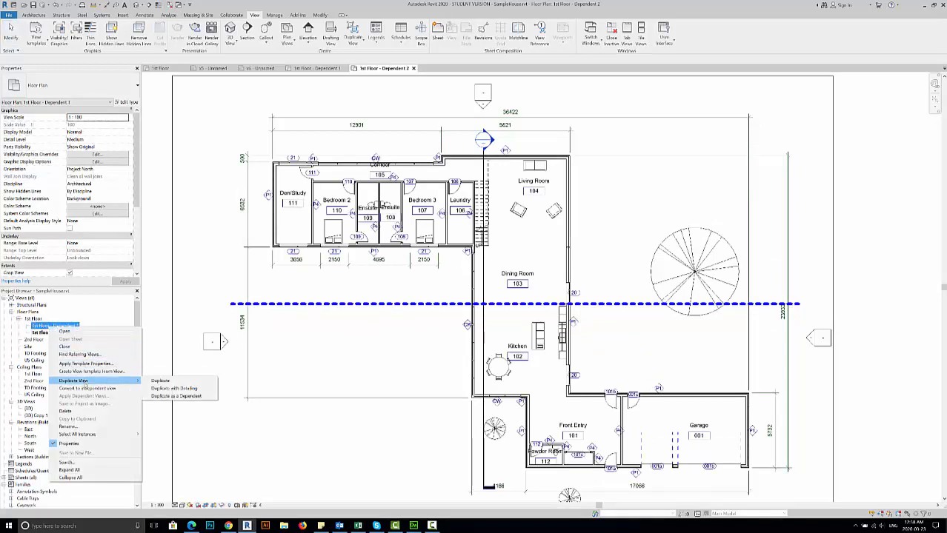
pyautogui.click(73, 427)
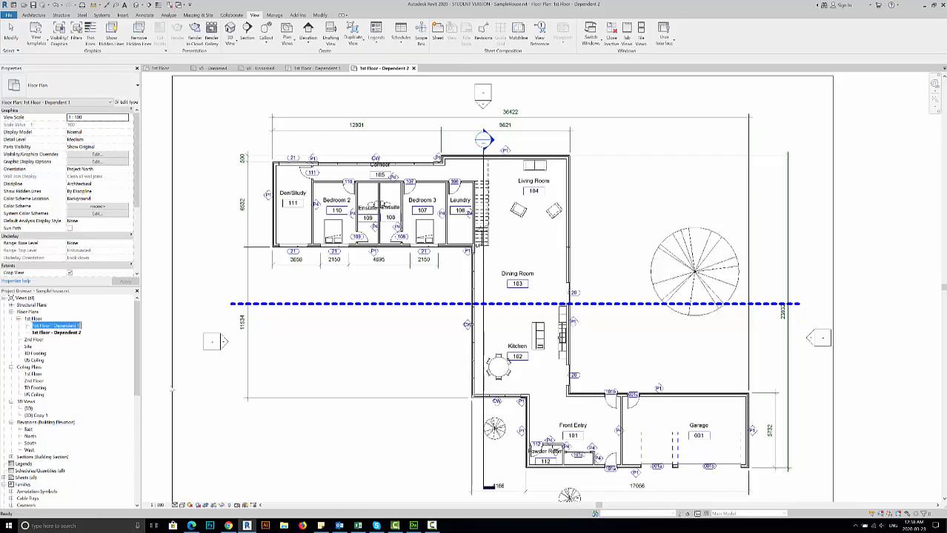
pyautogui.write('1st FL North')
pyautogui.click(46, 333)
pyautogui.rightClick(46, 333)
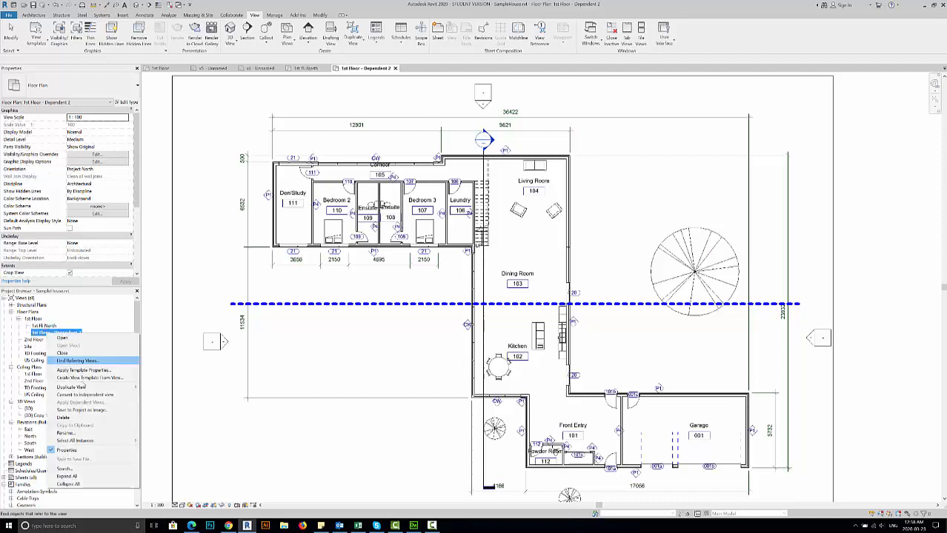
pyautogui.click(68, 432)
pyautogui.write('1')
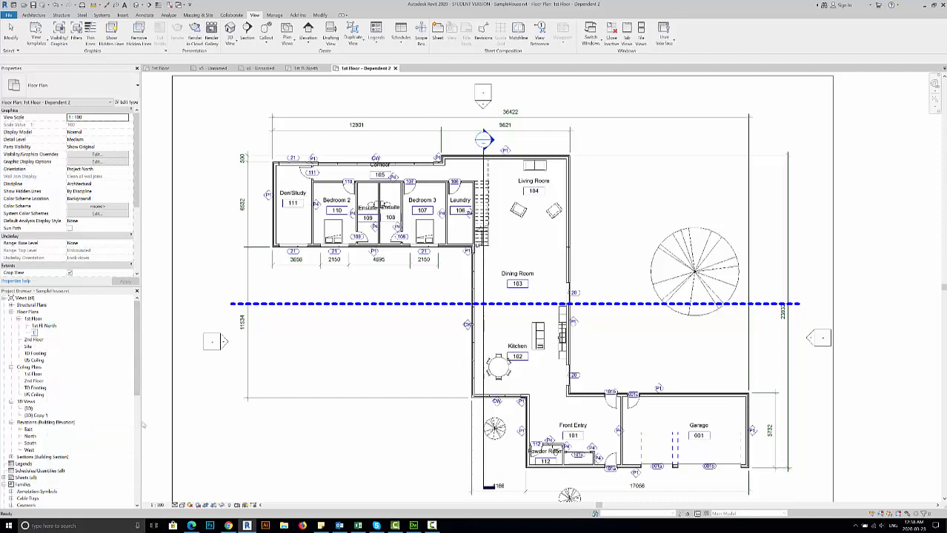
pyautogui.write('st FL South')
pyautogui.press('Return')
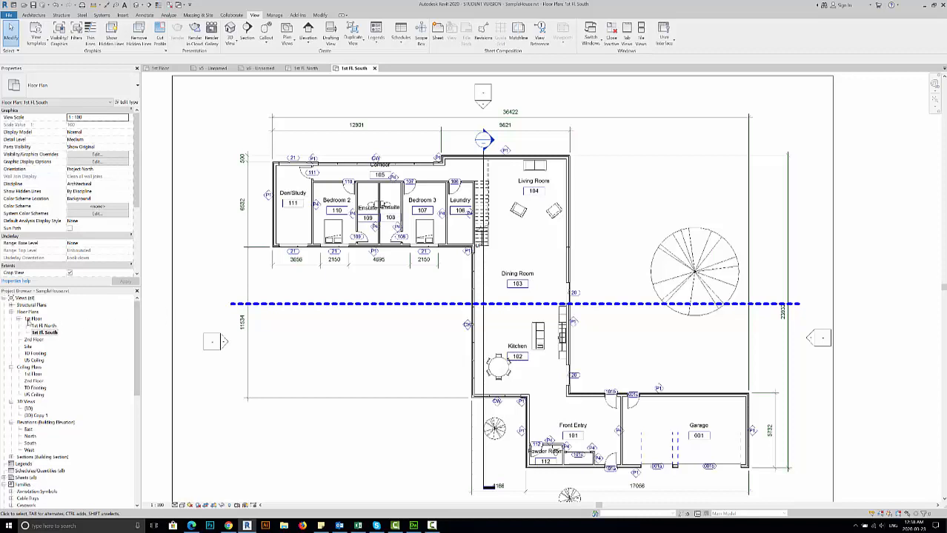
# - In the parent 1st Floor view, show the crop region and pull its west edge slightly inward
pyautogui.doubleClick(33, 319)
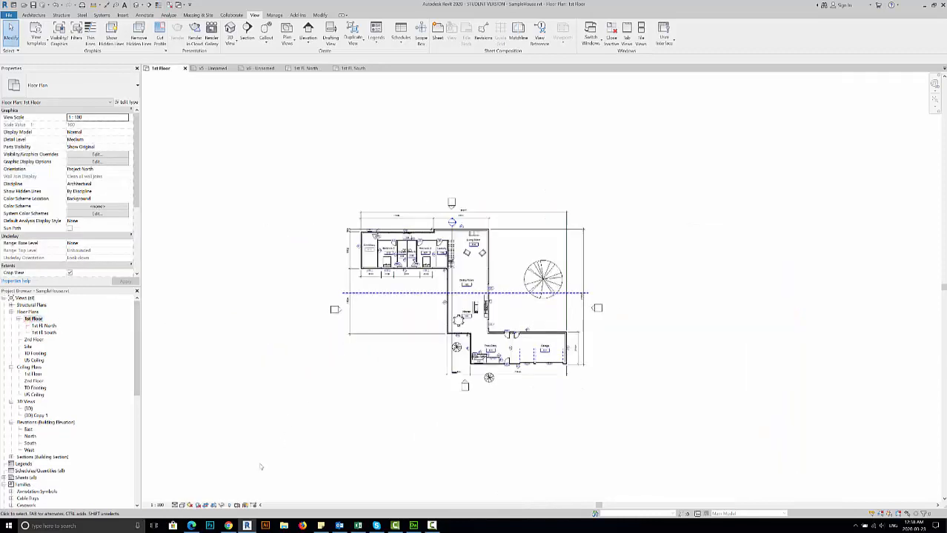
pyautogui.click(213, 505)
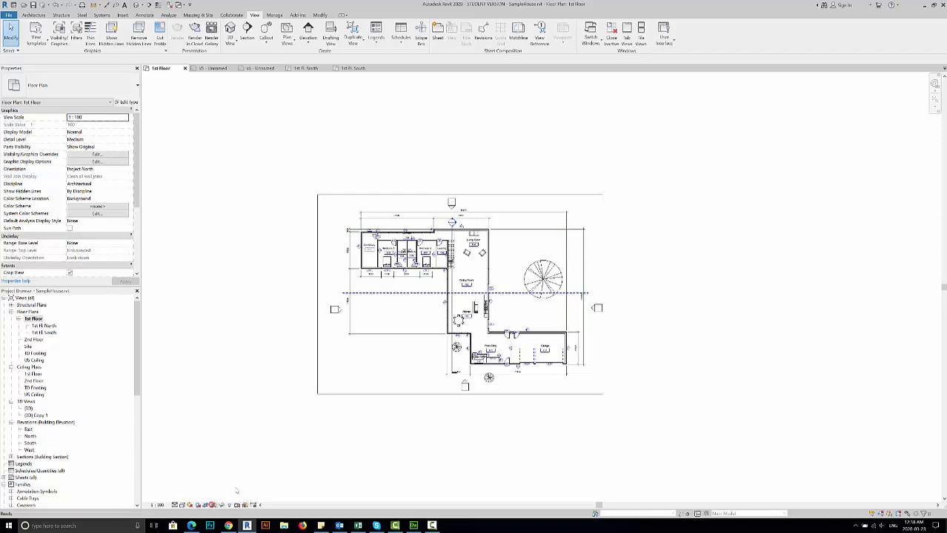
pyautogui.click(318, 347)
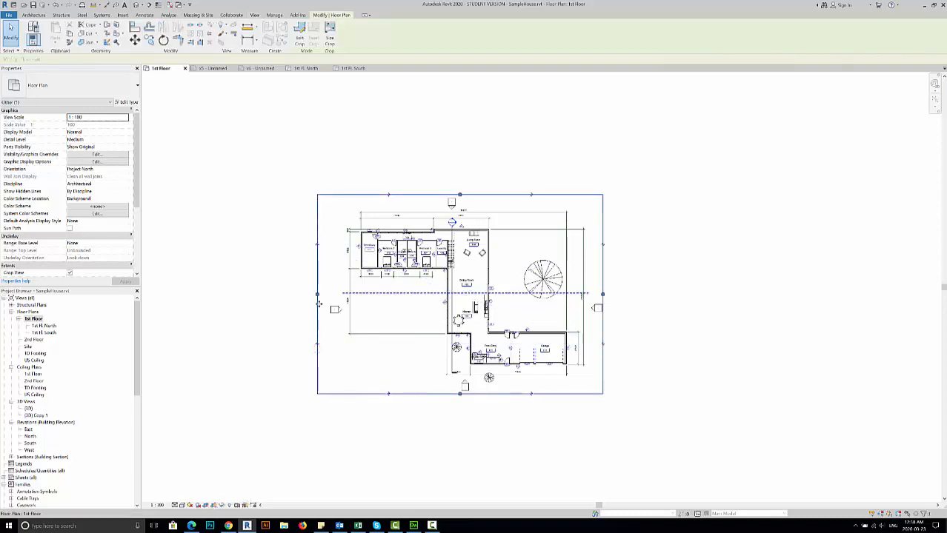
pyautogui.moveTo(317, 295); pyautogui.dragTo(327, 295)
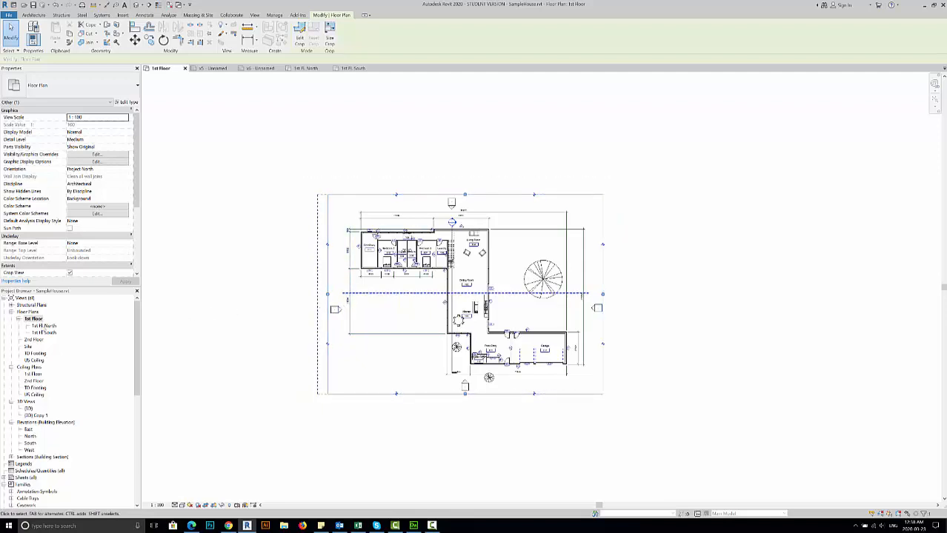
# - In the 1st Fl. North view, raise the crop region's south edge to just below the matchline
pyautogui.click(43, 326)
pyautogui.doubleClick(43, 326)
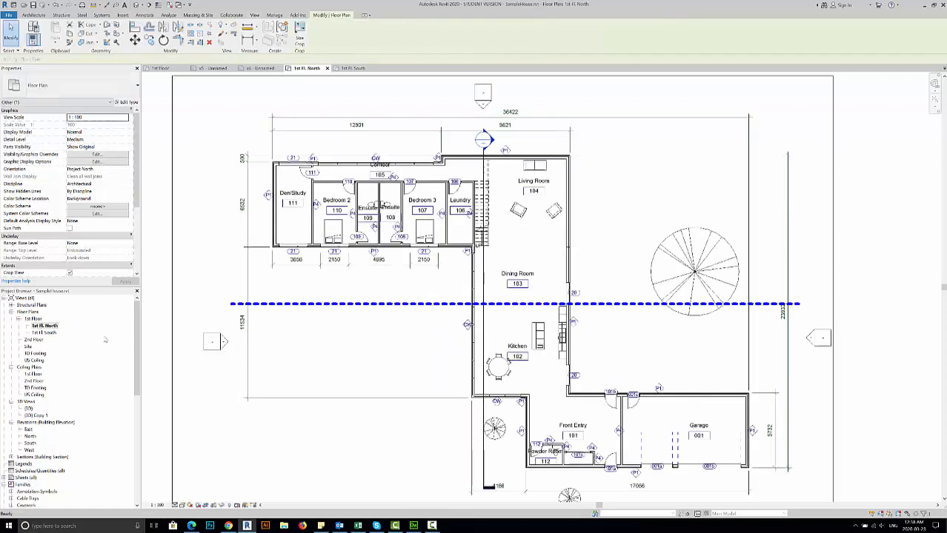
pyautogui.scroll(-4, 326, 381)
pyautogui.click(297, 381)
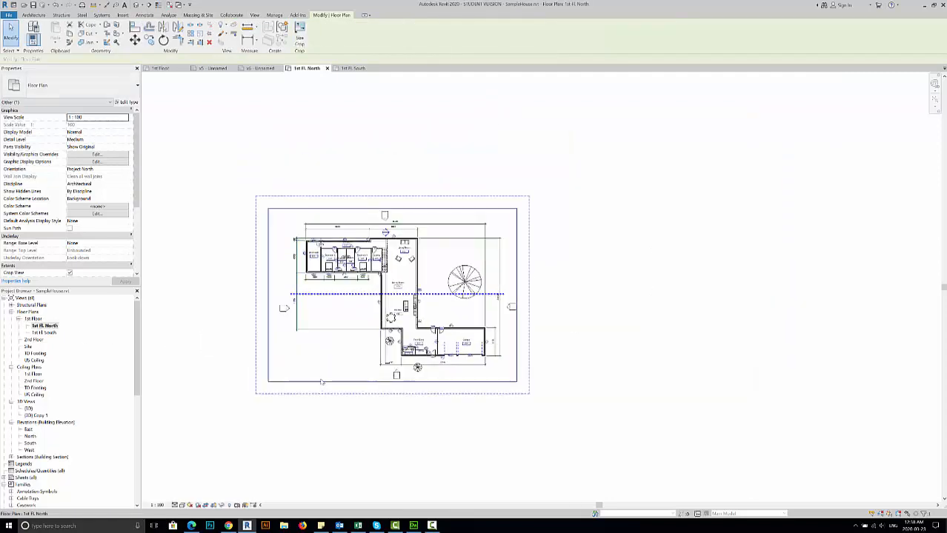
pyautogui.moveTo(392, 382); pyautogui.dragTo(393, 298)
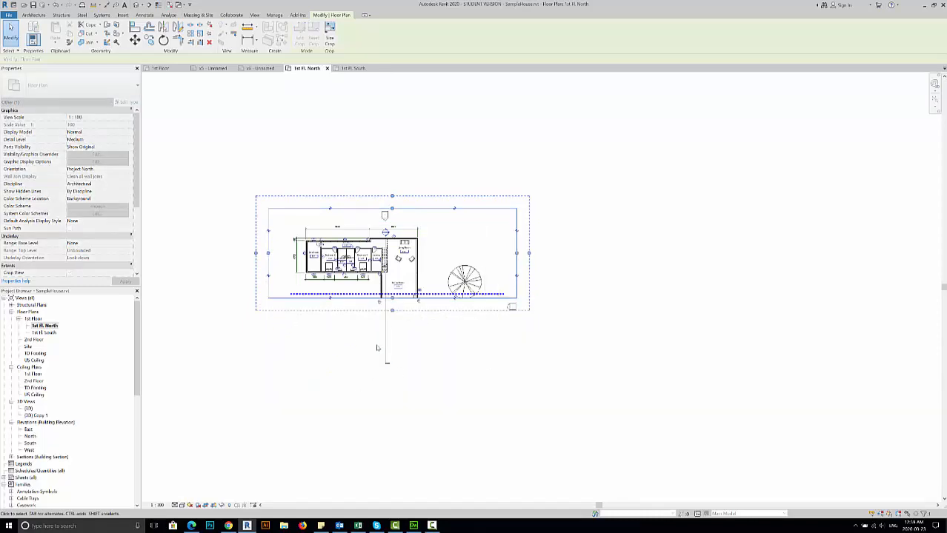
# - Try shortening the section line in 1st Fl. North by moving its south end up to just below the crop region
pyautogui.click(383, 350)
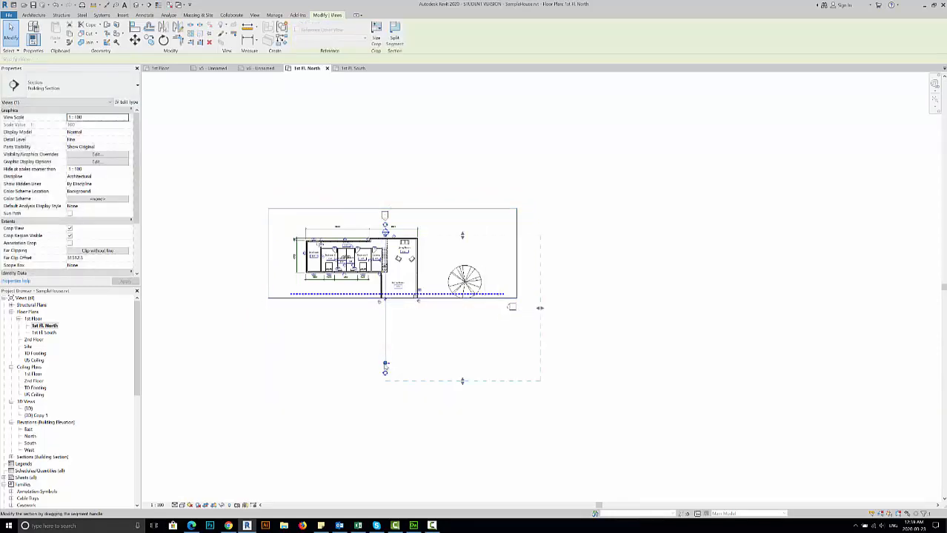
pyautogui.click(385, 362)
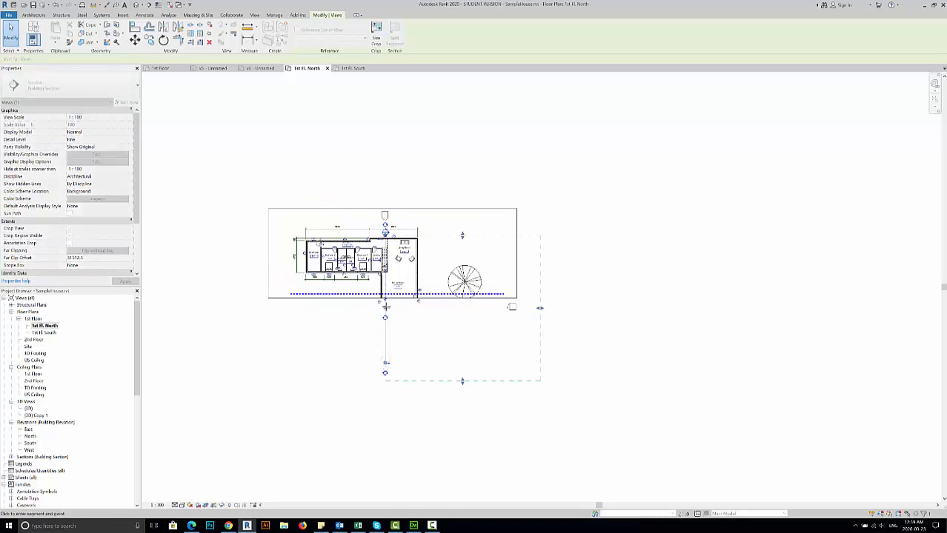
pyautogui.click(385, 306)
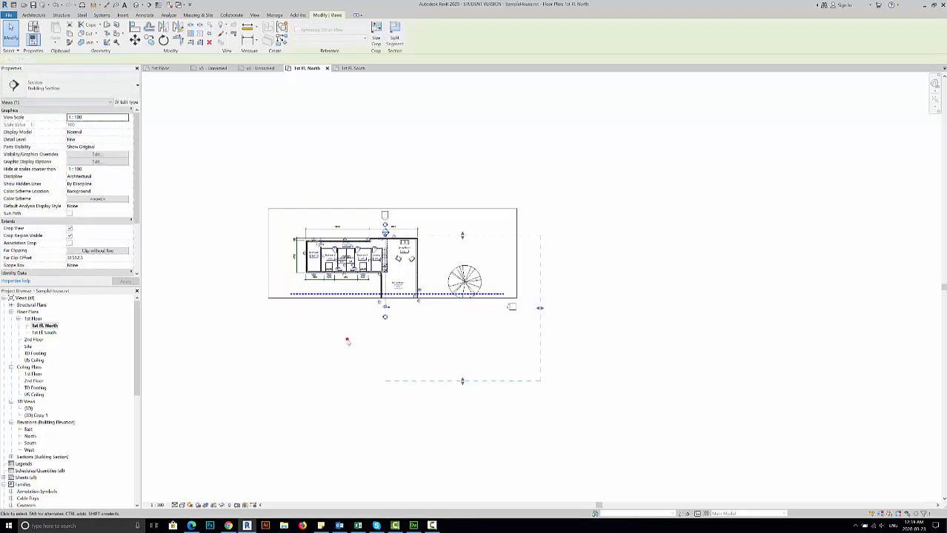
pyautogui.click(349, 338)
# - Check the shortened section line against the cropped plan and undo the shortening
pyautogui.scroll(4, 349, 338)
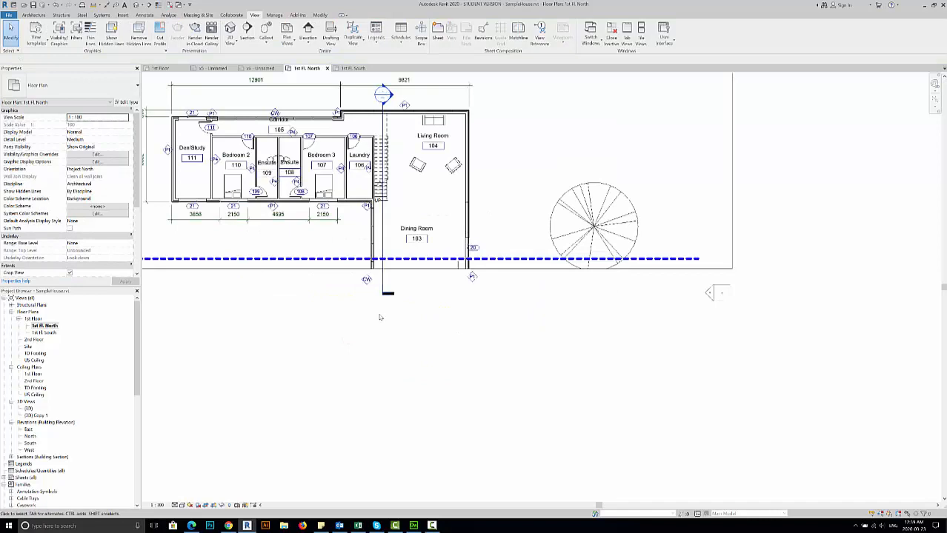
pyautogui.scroll(-1, 381, 334)
pyautogui.moveTo(418, 355); pyautogui.dragTo(488, 360, button='middle')
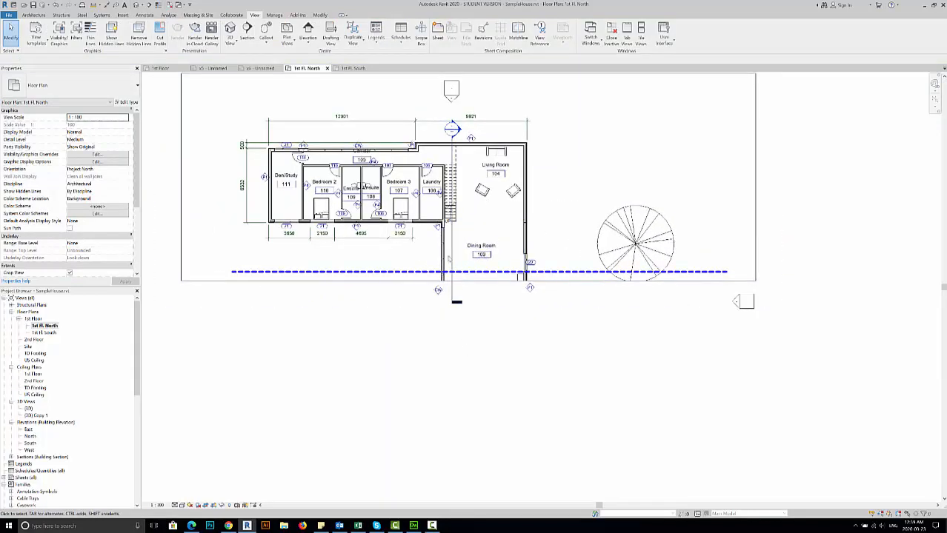
pyautogui.click(455, 248)
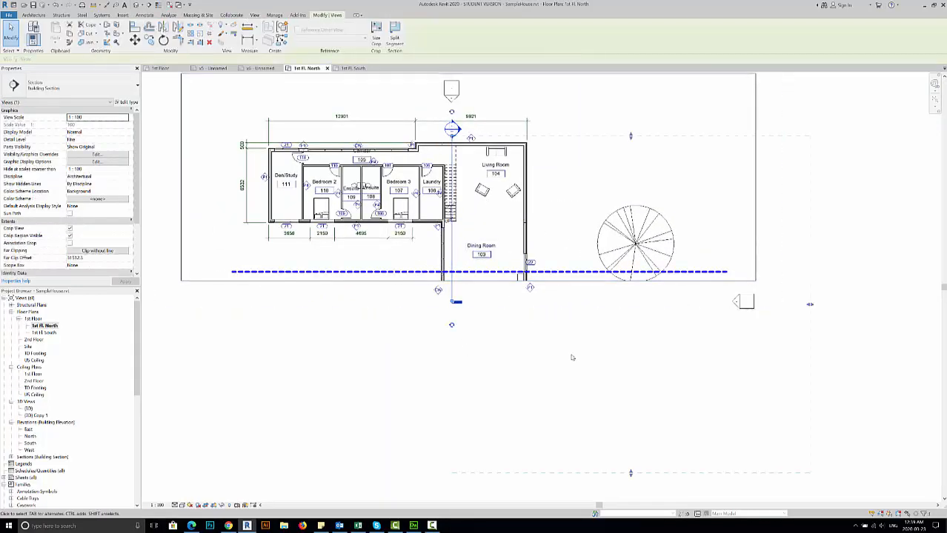
pyautogui.scroll(-1, 570, 355)
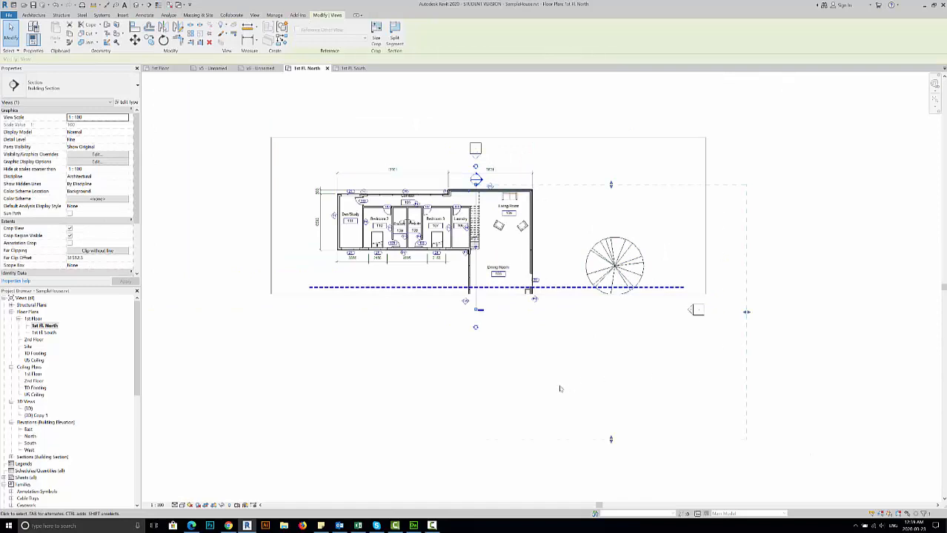
pyautogui.moveTo(634, 204); pyautogui.dragTo(510, 189)
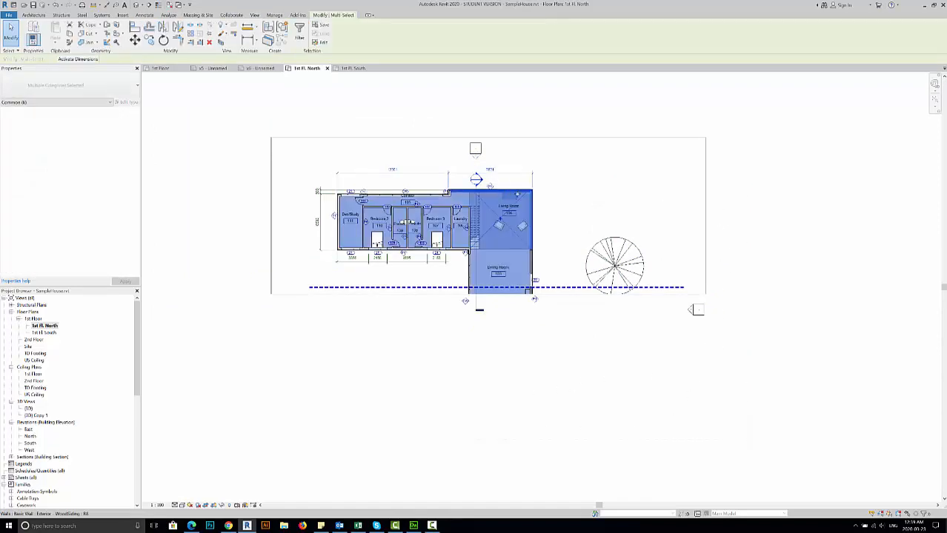
pyautogui.click(742, 218)
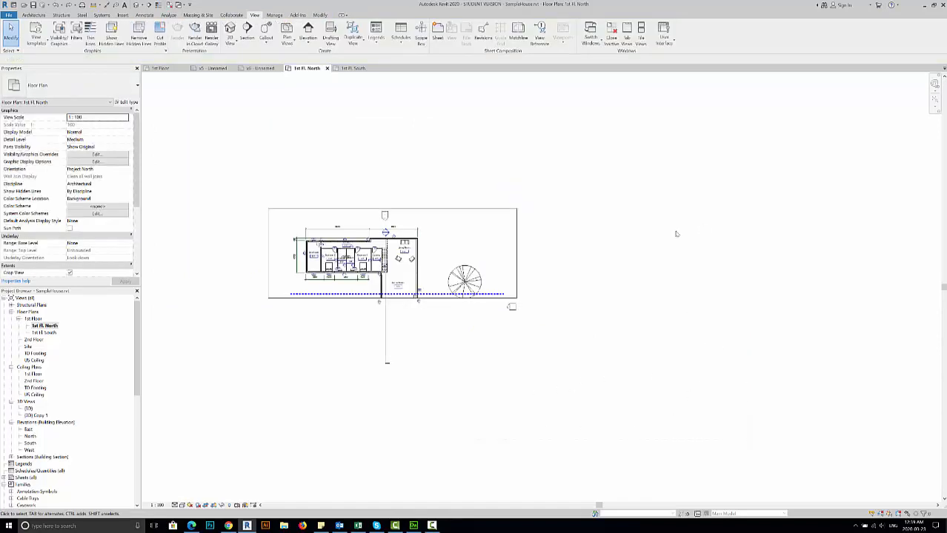
# - Move the south end of the section line up to just below the crop region in the 1st Fl. North view
pyautogui.scroll(-2, 524, 311)
pyautogui.click(511, 307)
pyautogui.scroll(2, 523, 307)
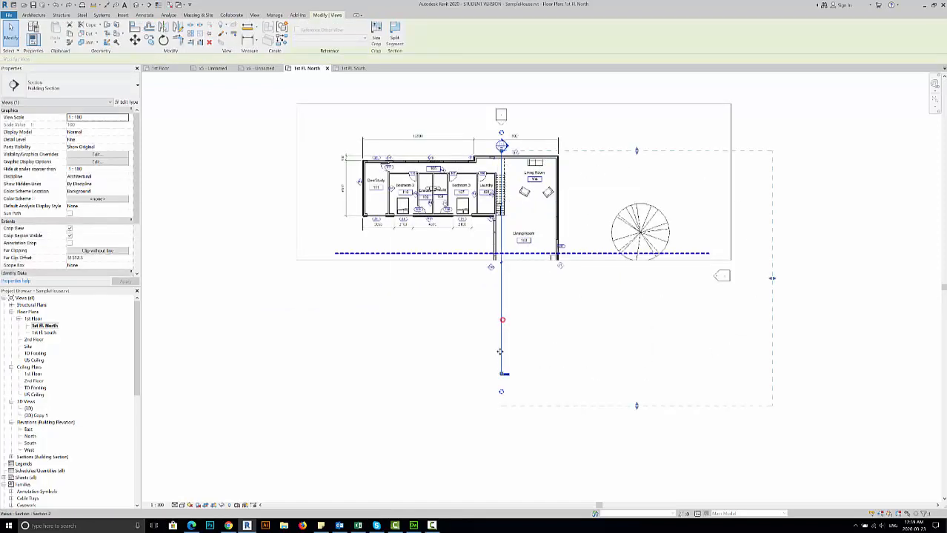
pyautogui.click(503, 375)
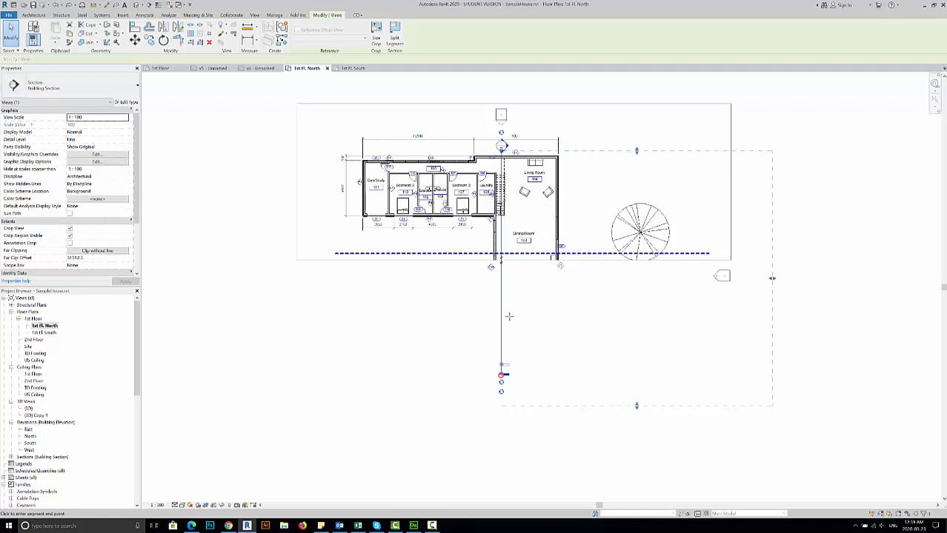
pyautogui.click(514, 270)
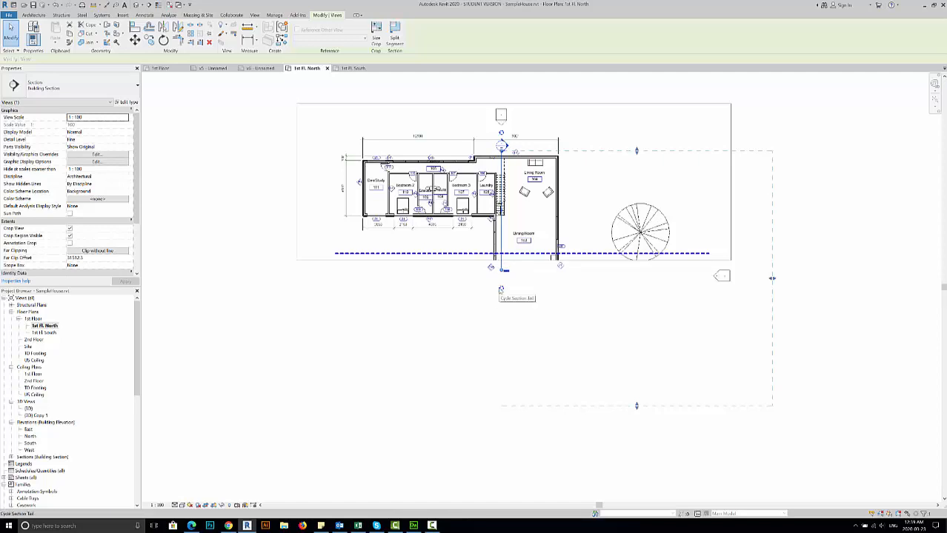
pyautogui.click(427, 310)
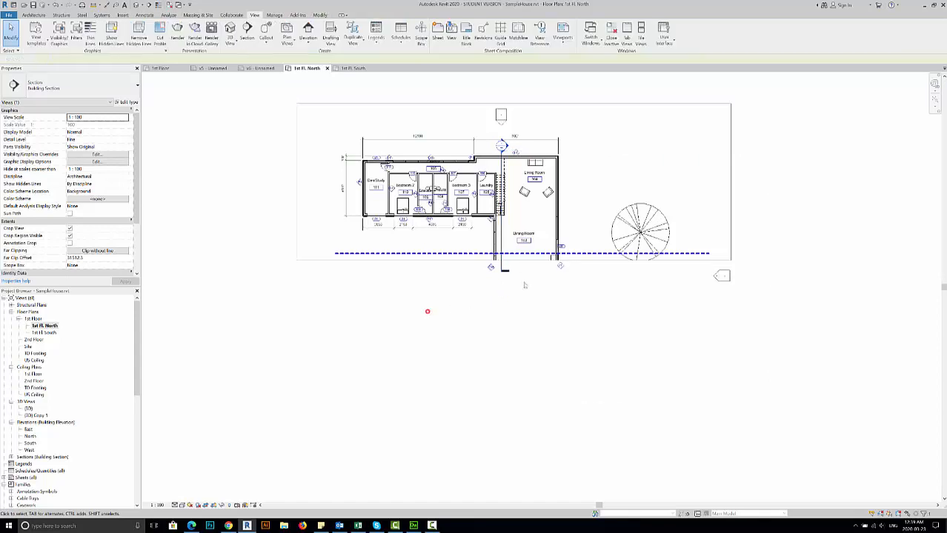
# - Pull the east and west crop edges of 1st Fl. North in close to the house and hide the crop region
pyautogui.click(732, 194)
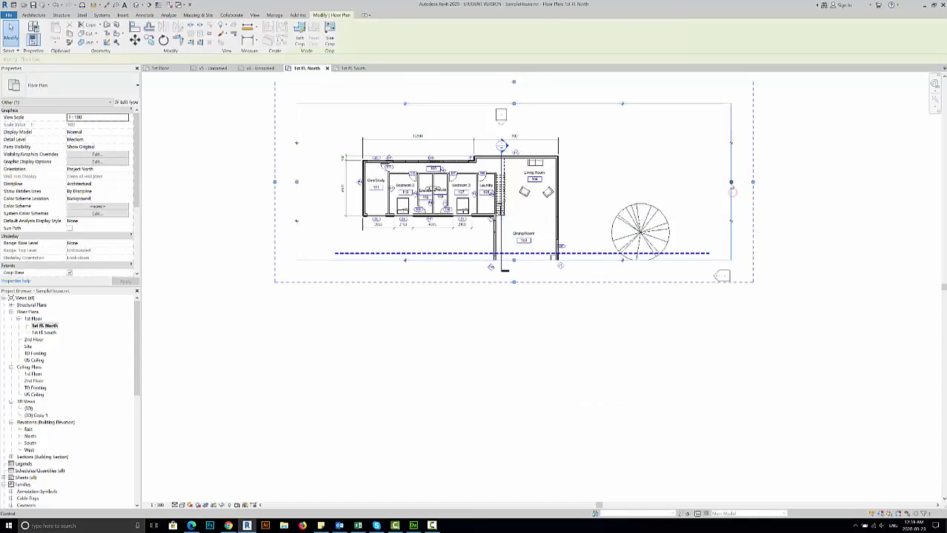
pyautogui.moveTo(730, 186); pyautogui.dragTo(592, 186)
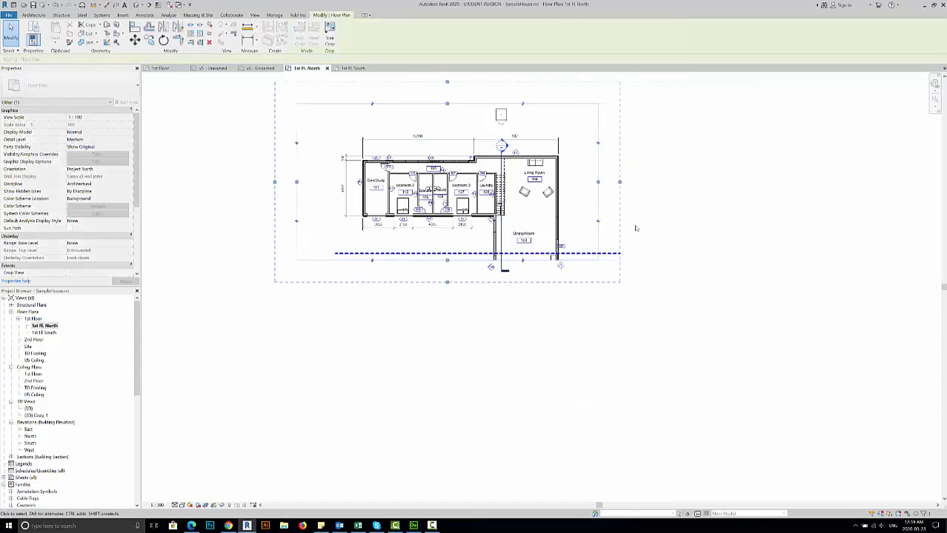
pyautogui.moveTo(300, 186); pyautogui.dragTo(335, 191)
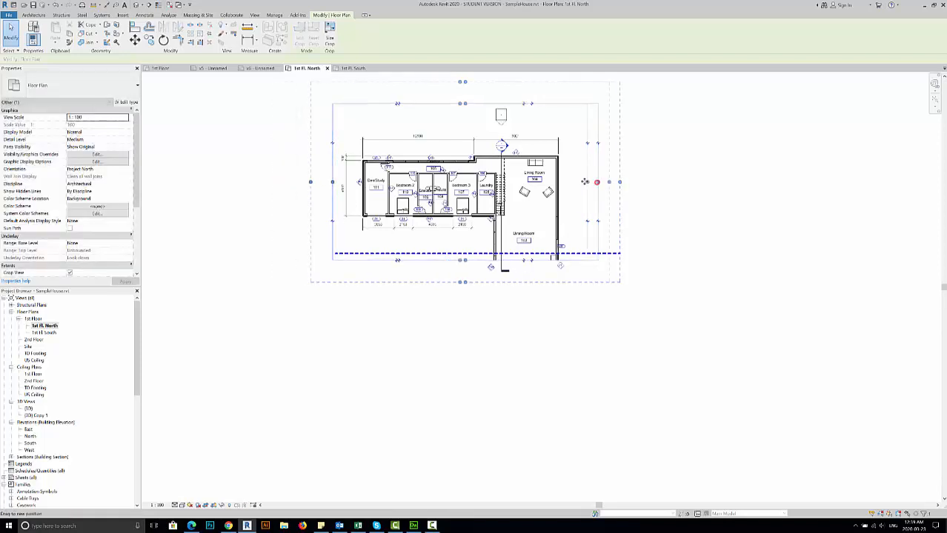
pyautogui.moveTo(599, 183); pyautogui.dragTo(579, 189)
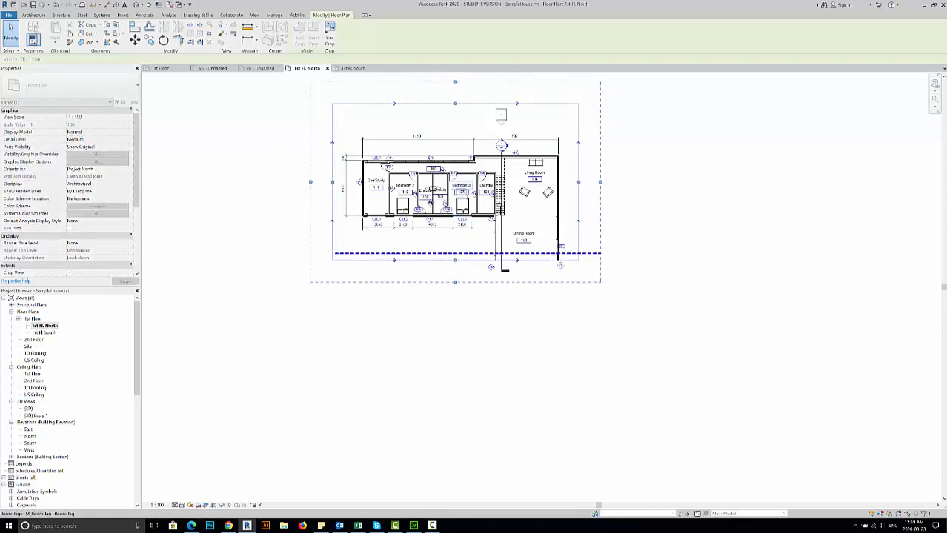
pyautogui.click(214, 507)
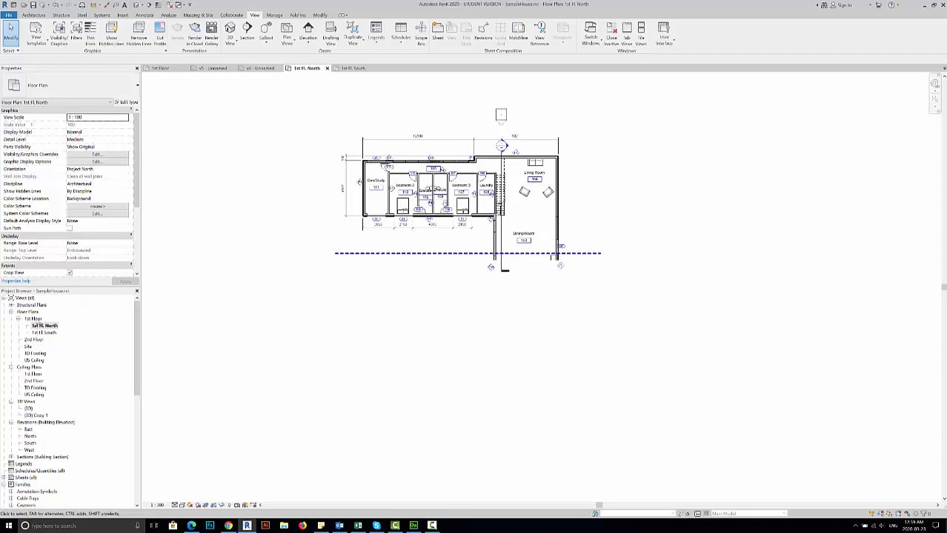
# - Crop the 1st Fl. South view to just north of the matchline and pull its west and east edges in close to the house
pyautogui.doubleClick(34, 319)
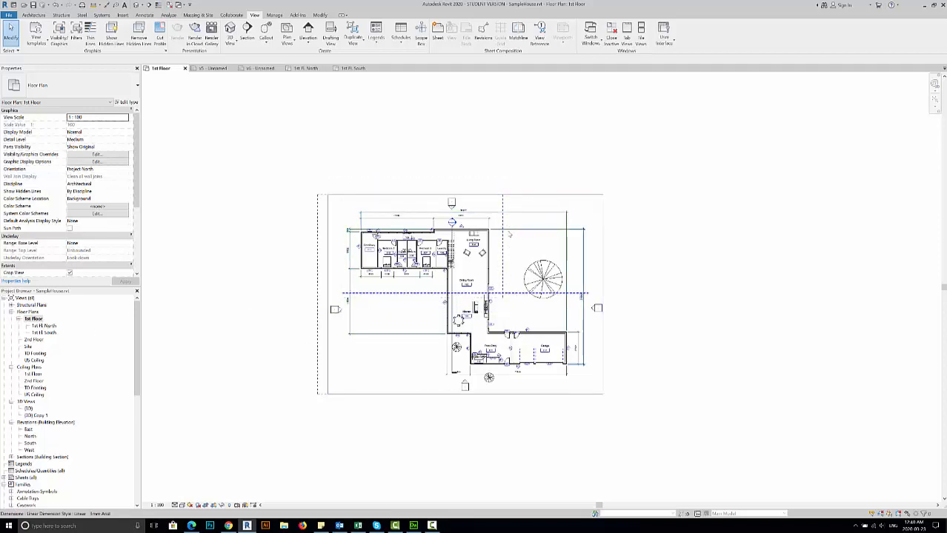
pyautogui.doubleClick(44, 333)
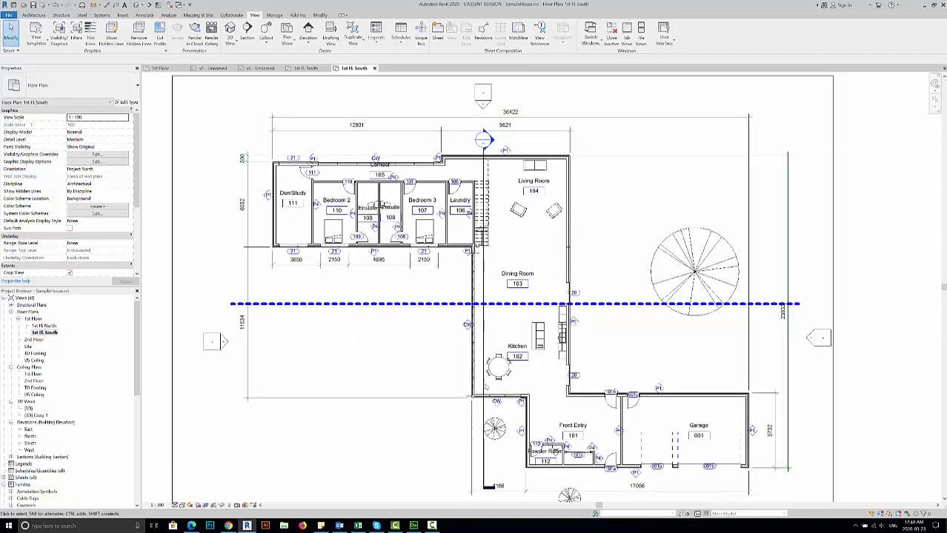
pyautogui.scroll(-3, 485, 387)
pyautogui.moveTo(485, 387); pyautogui.dragTo(444, 312, button='middle')
pyautogui.click(491, 108)
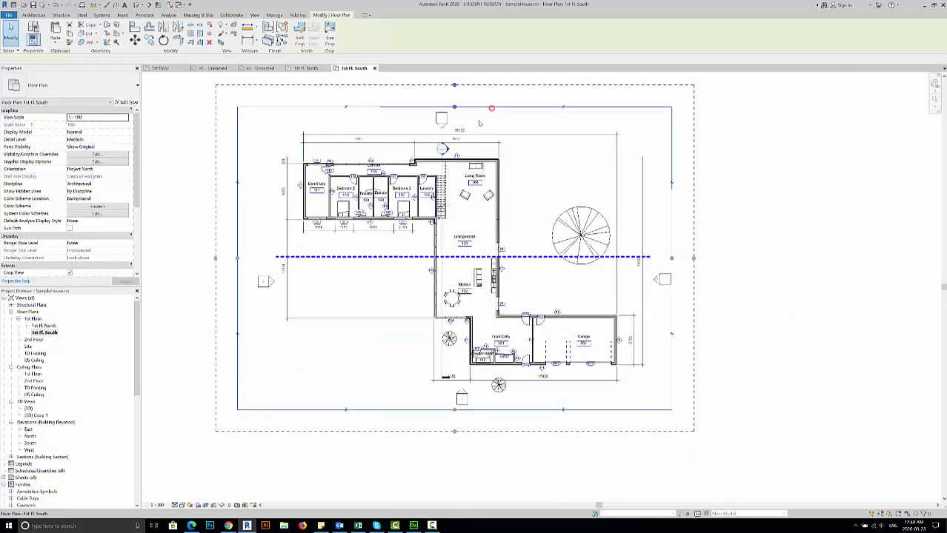
pyautogui.moveTo(455, 107); pyautogui.dragTo(449, 247)
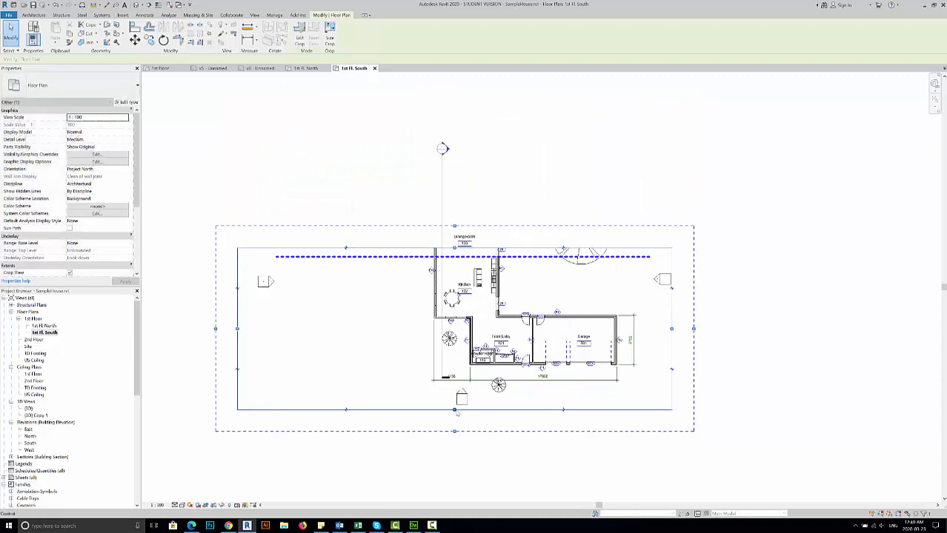
pyautogui.moveTo(238, 328); pyautogui.dragTo(418, 329)
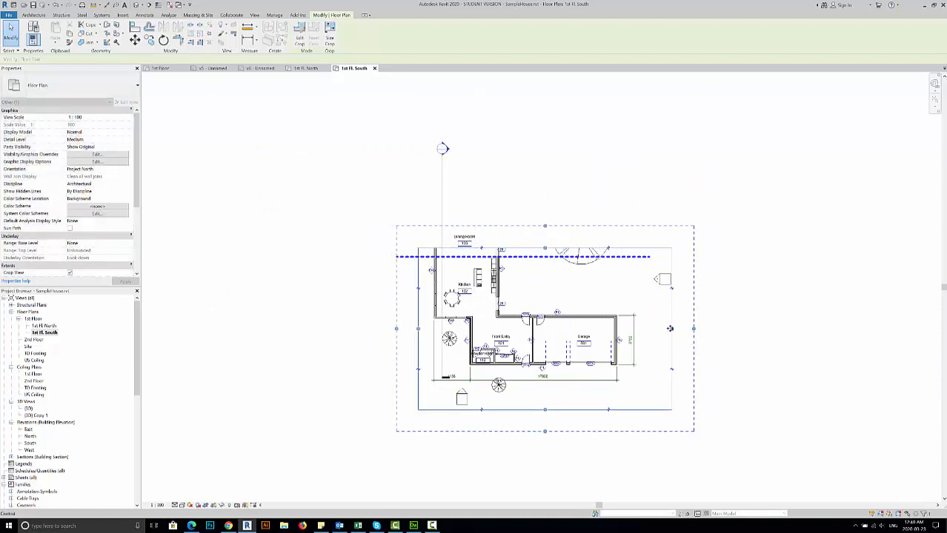
pyautogui.moveTo(670, 328); pyautogui.dragTo(648, 328)
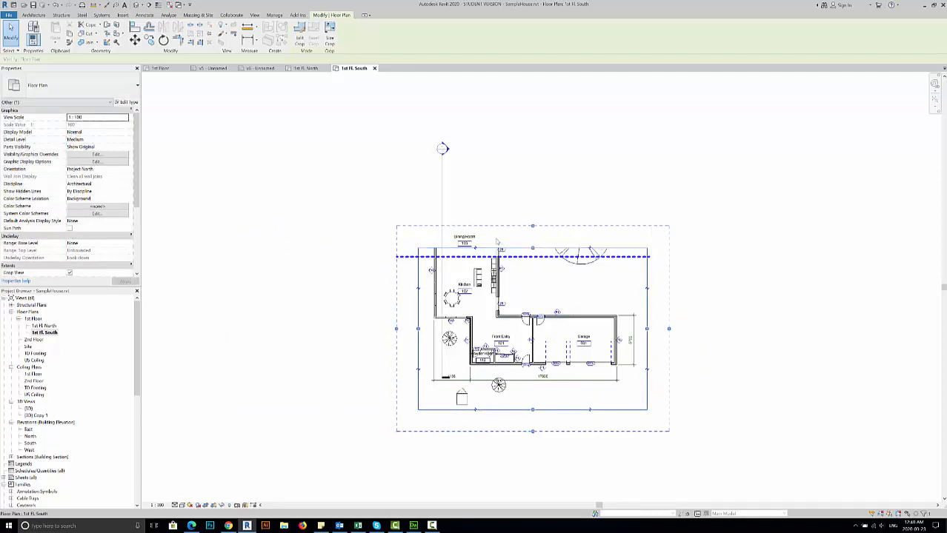
# - Hide the Dining Room tag as an individual element in the 1st Fl. South view
pyautogui.click(465, 238)
pyautogui.rightClick(479, 237)
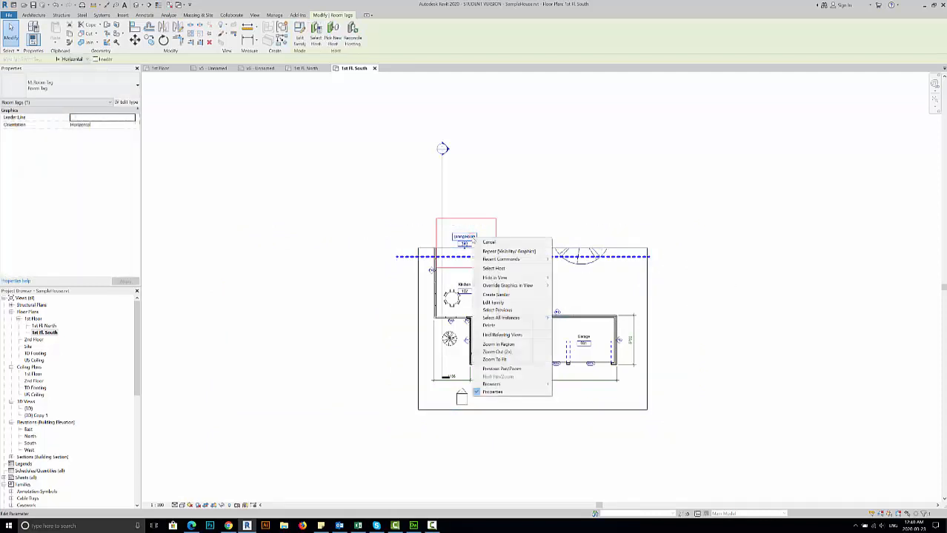
pyautogui.moveTo(515, 280)
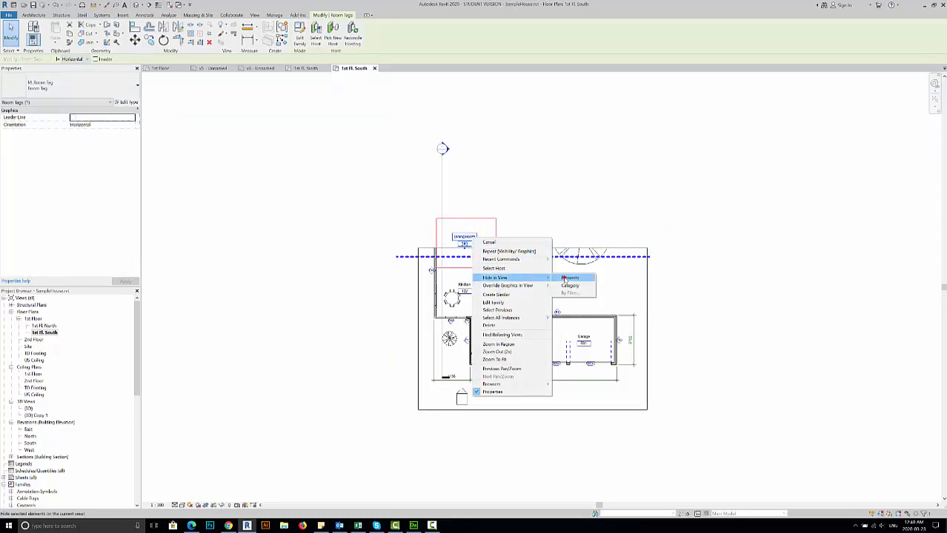
pyautogui.click(571, 277)
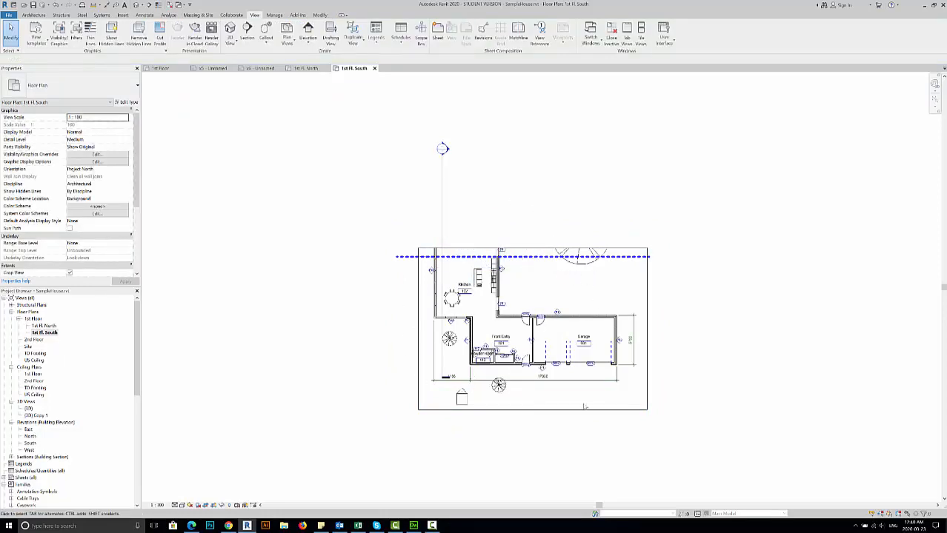
# - Move the north end of the section line down to just above the 1st Fl. South crop region and hide the crop region
pyautogui.click(444, 207)
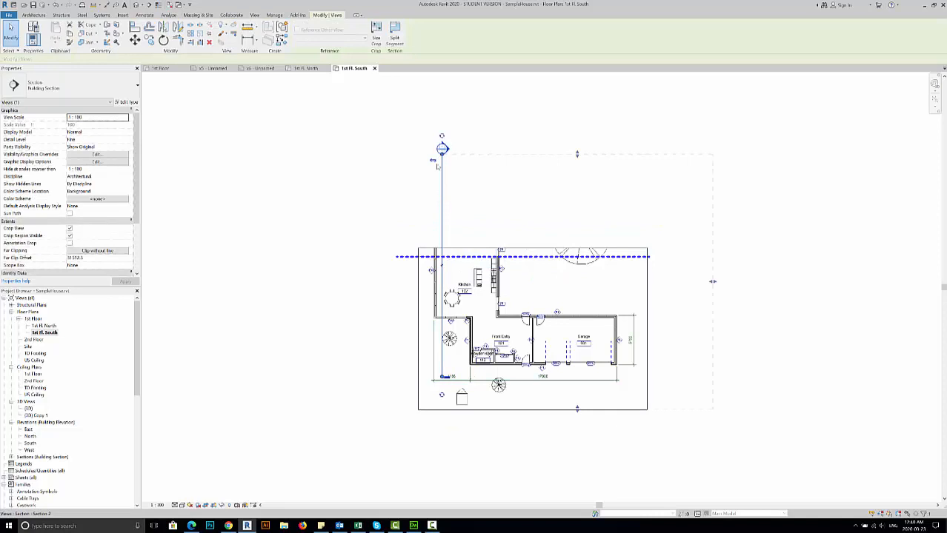
pyautogui.moveTo(443, 156); pyautogui.dragTo(442, 234)
pyautogui.click(381, 221)
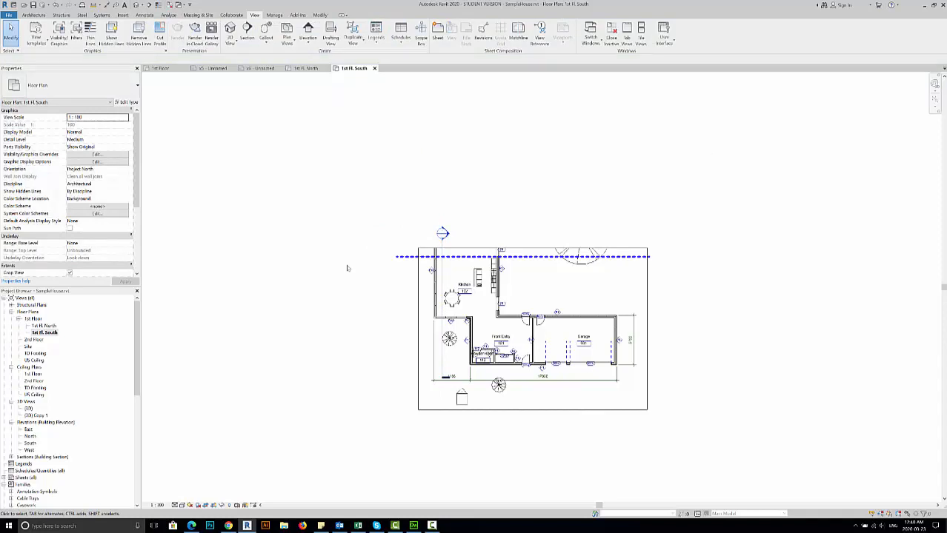
pyautogui.click(212, 505)
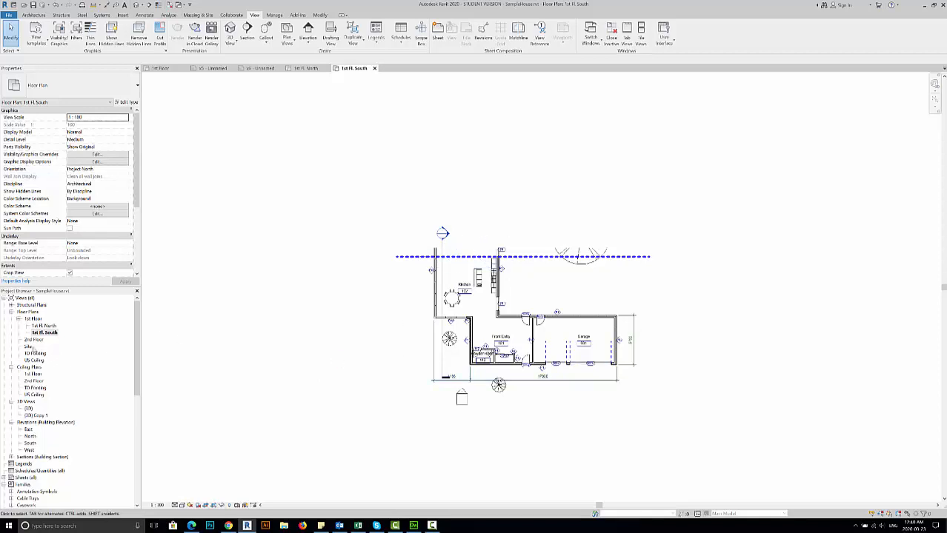
# - Check the 1st Fl. North and 1st Floor plans, and place the 1st Fl. North view on sheet x5
pyautogui.doubleClick(45, 326)
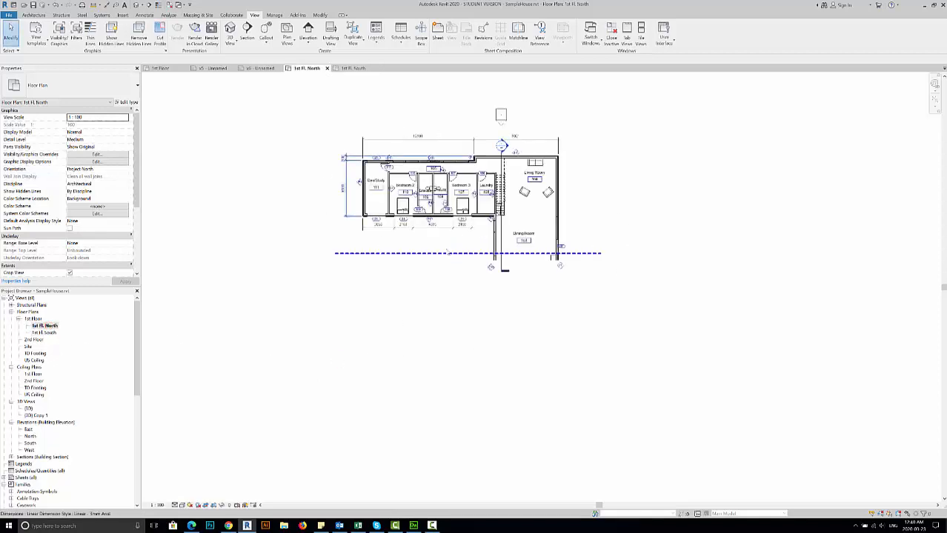
pyautogui.doubleClick(33, 318)
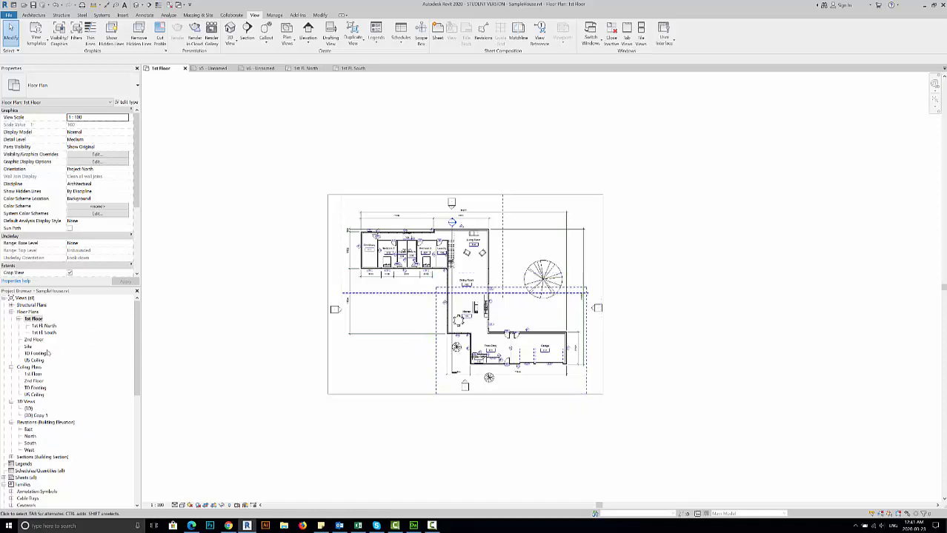
pyautogui.click(10, 478)
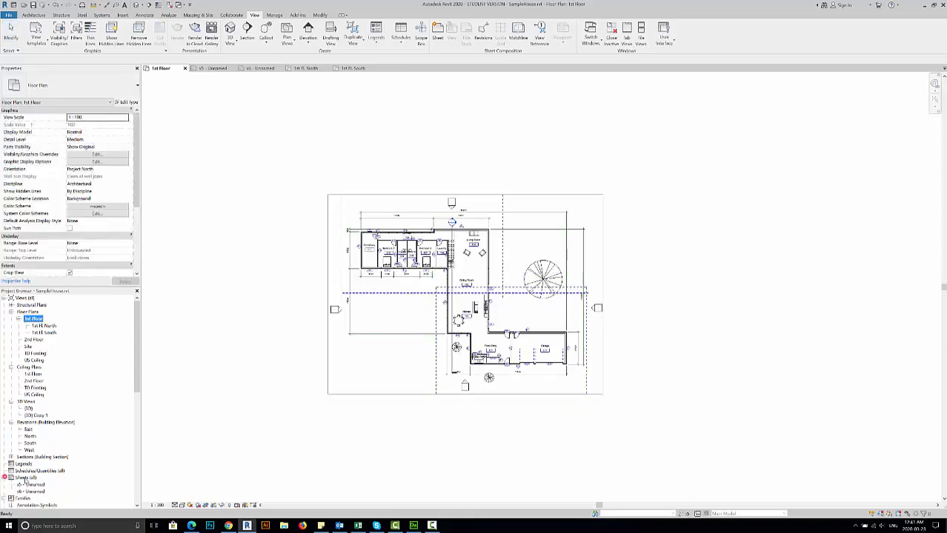
pyautogui.doubleClick(31, 485)
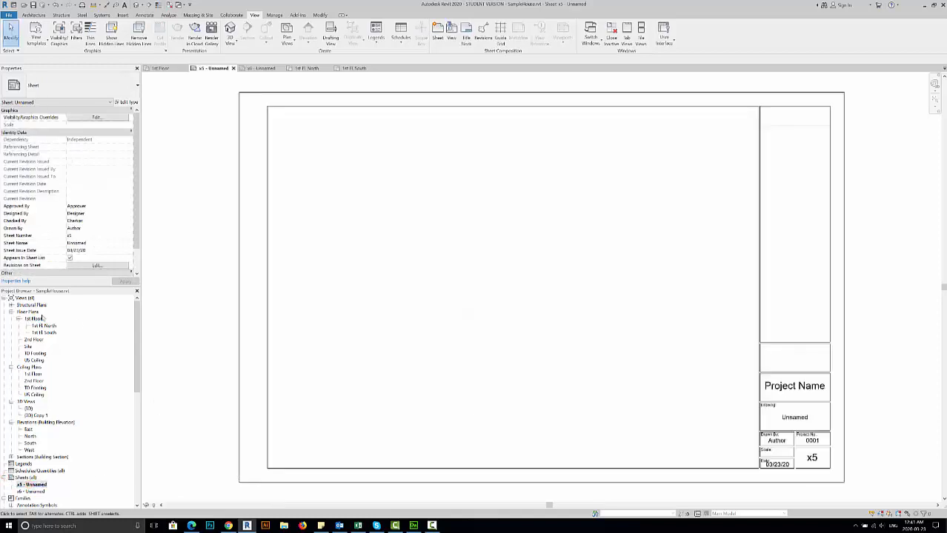
pyautogui.moveTo(40, 327); pyautogui.dragTo(478, 282)
pyautogui.click(540, 327)
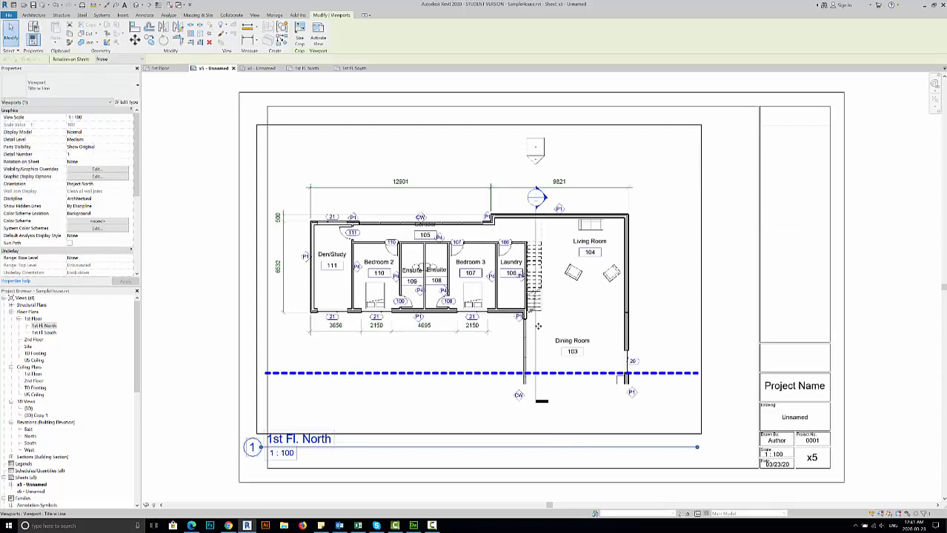
# - Nudge the 1st Fl. North viewport to the right until it sits inside the sheet border
pyautogui.press('Right')
pyautogui.press('Right')
pyautogui.press('Right')
pyautogui.press('Right')
pyautogui.press('Right')
pyautogui.press('Right')
pyautogui.press('Right')
pyautogui.press('Right')
pyautogui.press('Right')
pyautogui.press('Right')
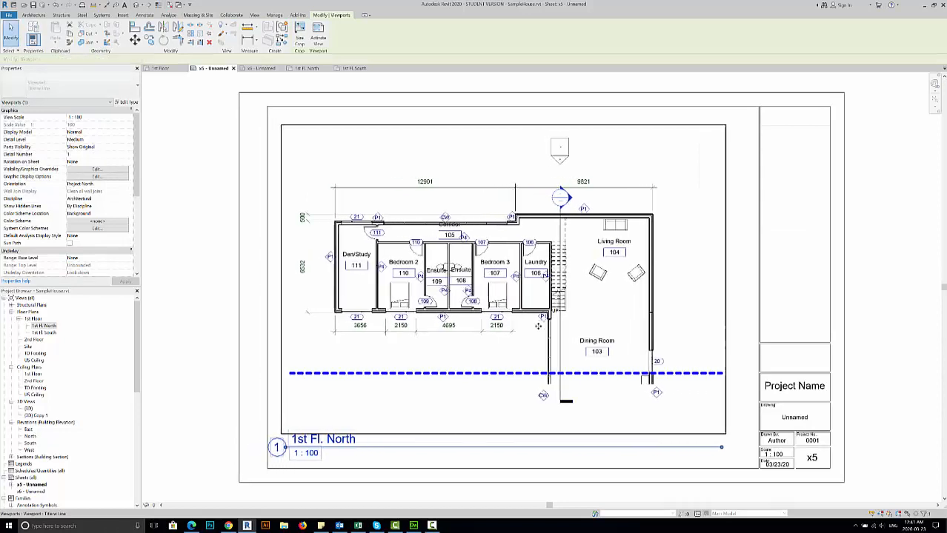
pyautogui.click(596, 460)
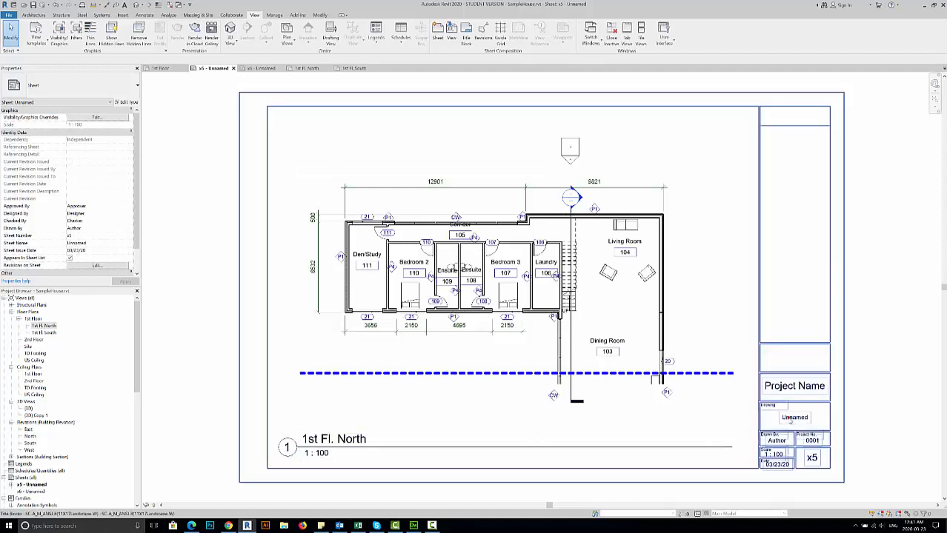
# - Name sheet x5 "1st Floor North" and set its sheet number to A101 in the title block
pyautogui.click(790, 417)
pyautogui.click(789, 418)
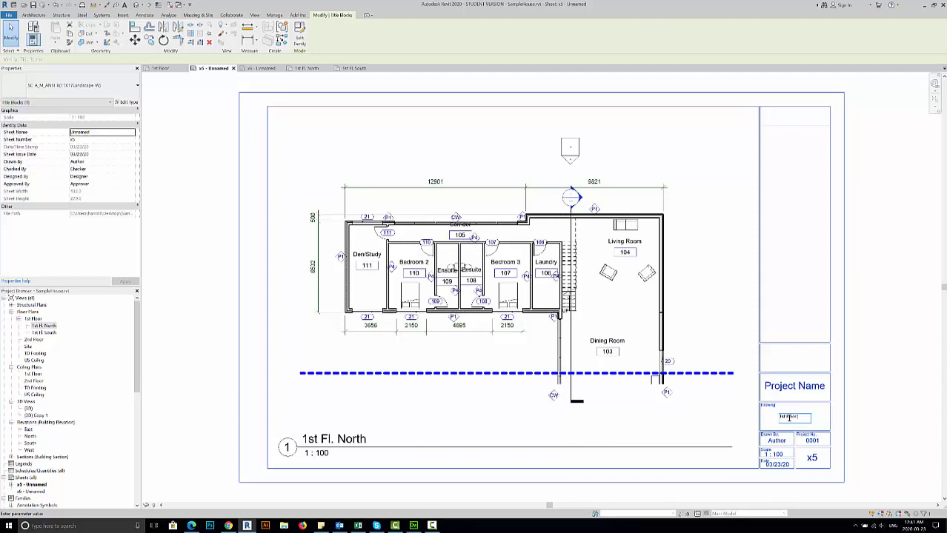
pyautogui.write('1st Floor North')
pyautogui.click(812, 458)
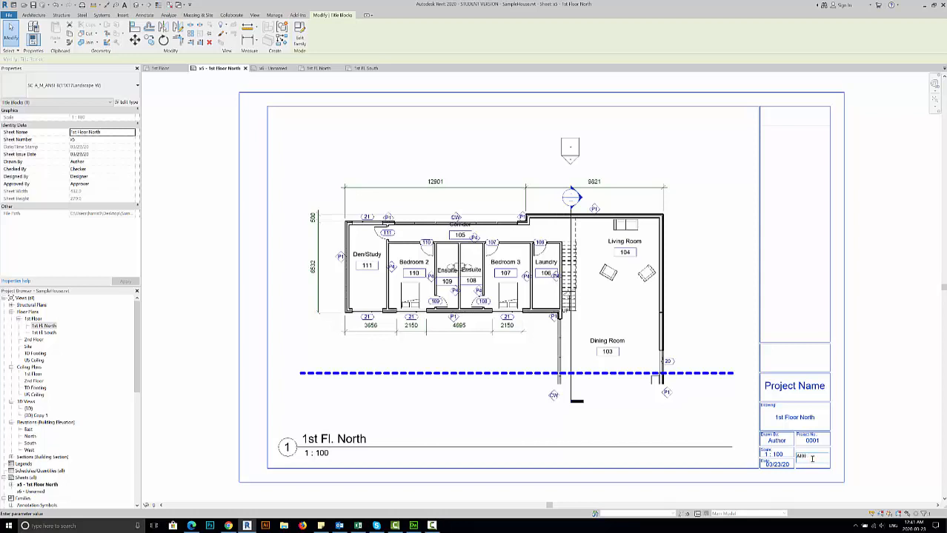
pyautogui.press('Return')
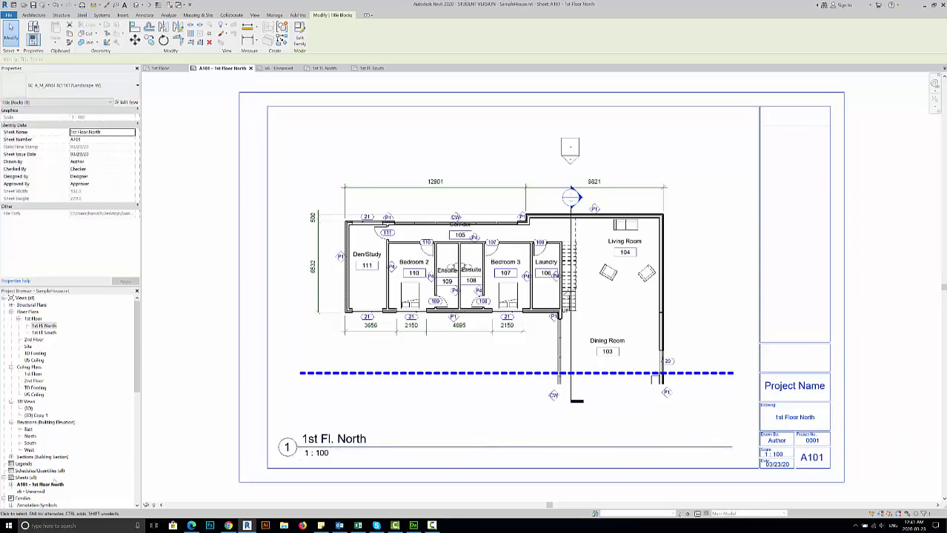
# - Open sheet x6 and place the 1st Fl. South view within its border
pyautogui.doubleClick(30, 492)
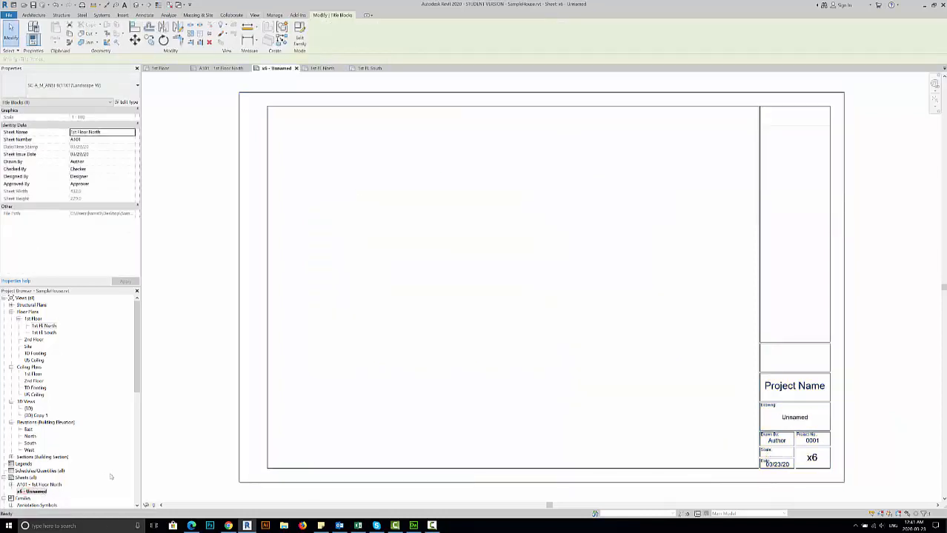
pyautogui.moveTo(46, 333); pyautogui.dragTo(436, 338)
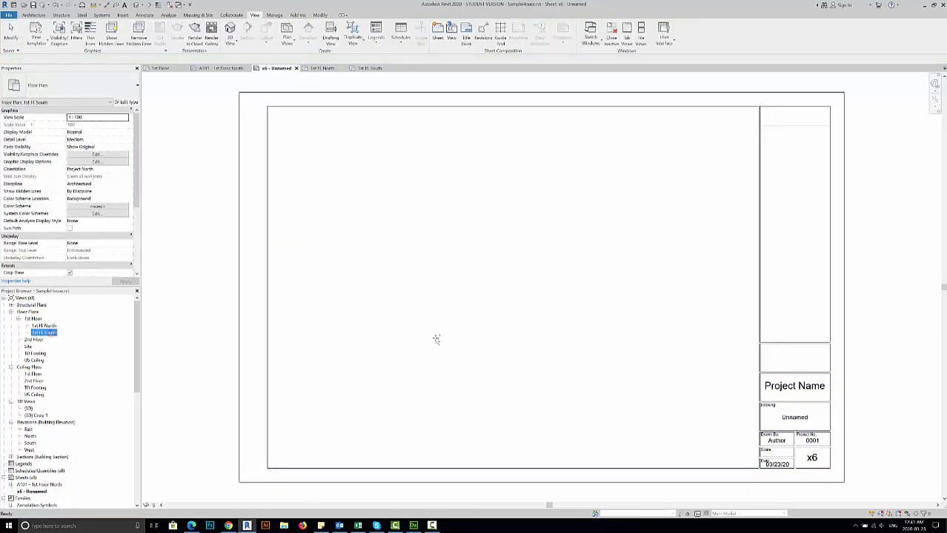
pyautogui.click(507, 280)
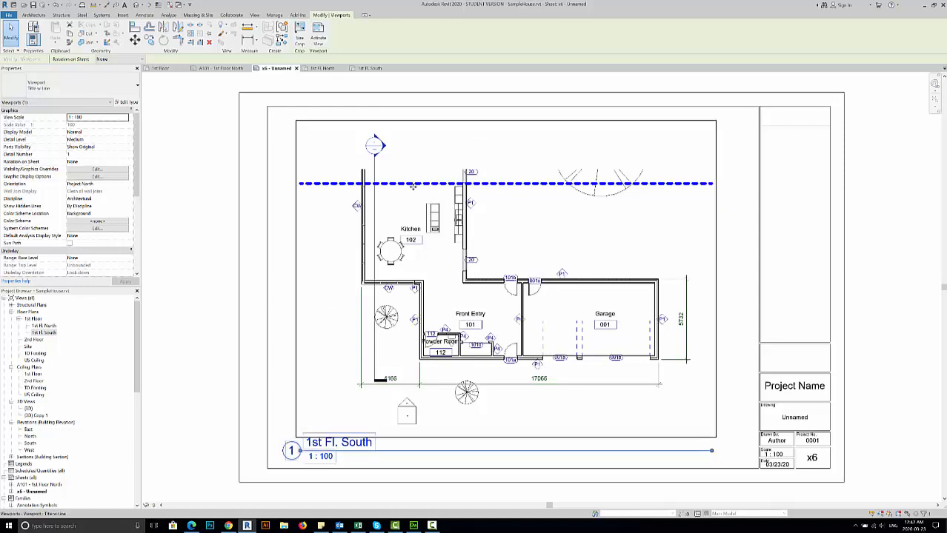
# - Name sheet x6 "1st Floor South" and set its sheet number to A102 in the title block
pyautogui.click(794, 417)
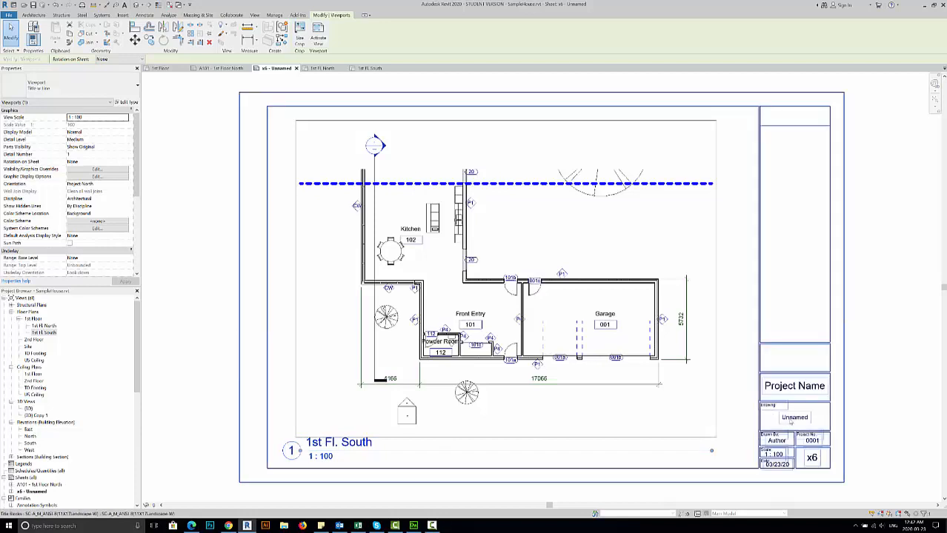
pyautogui.click(794, 417)
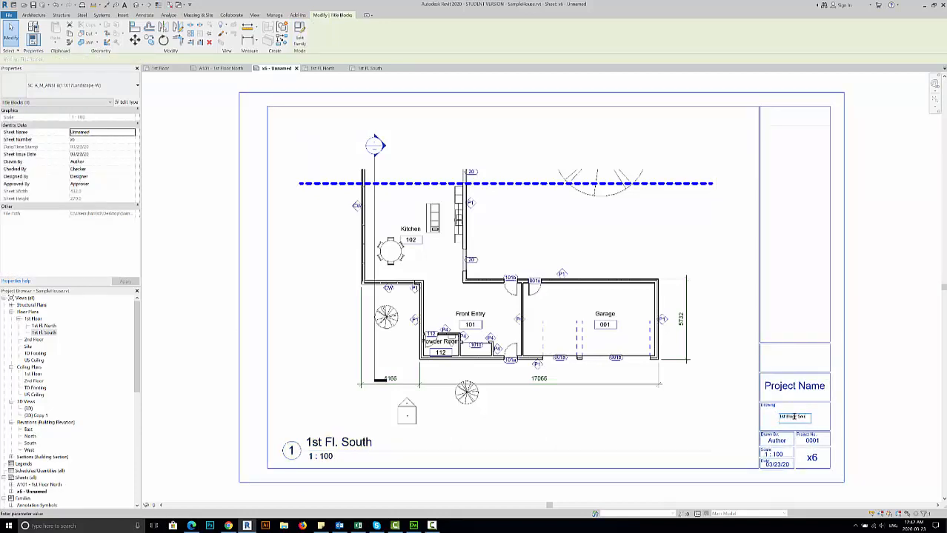
pyautogui.click(810, 459)
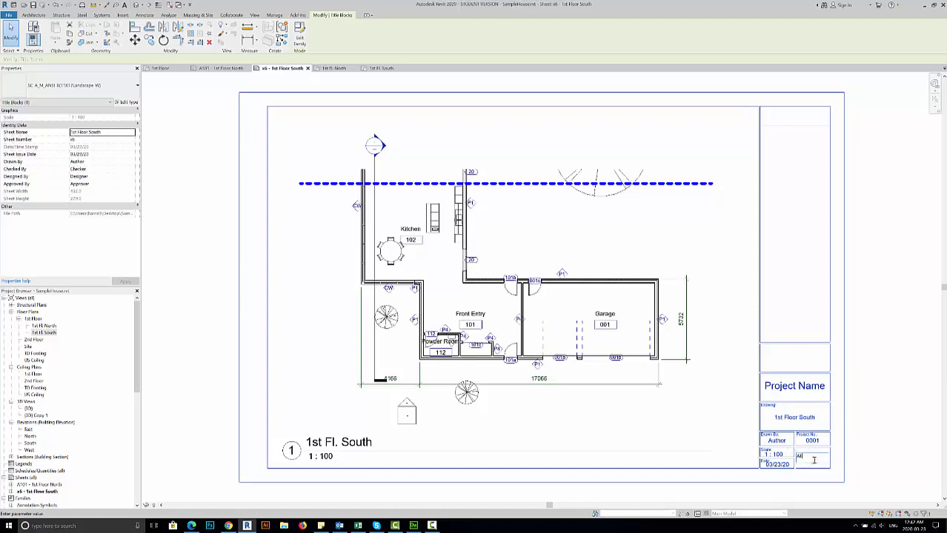
pyautogui.write('A102')
pyautogui.click(890, 438)
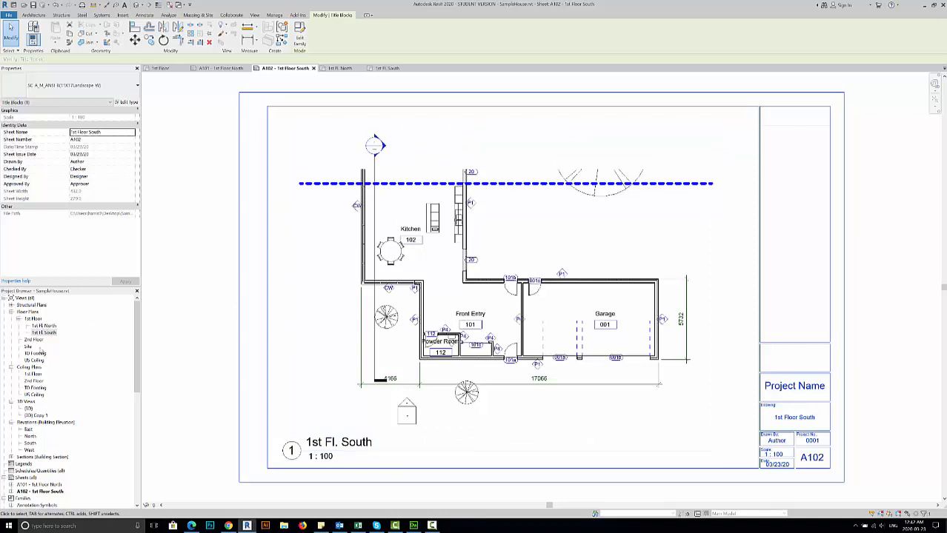
# - Activate the 1st Fl. South viewport on sheet A102 and place view references to 1st Fl. North above both ends of the matchline
pyautogui.doubleClick(34, 486)
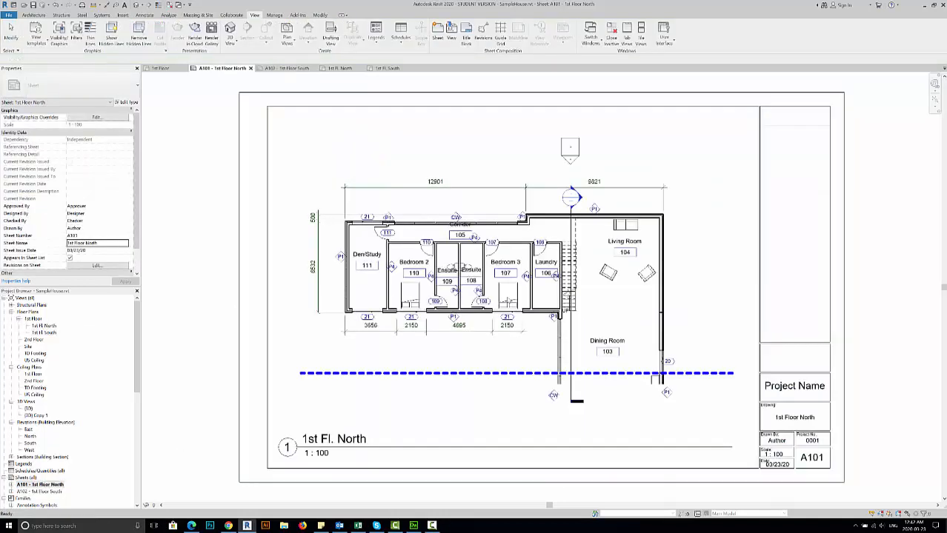
pyautogui.doubleClick(41, 492)
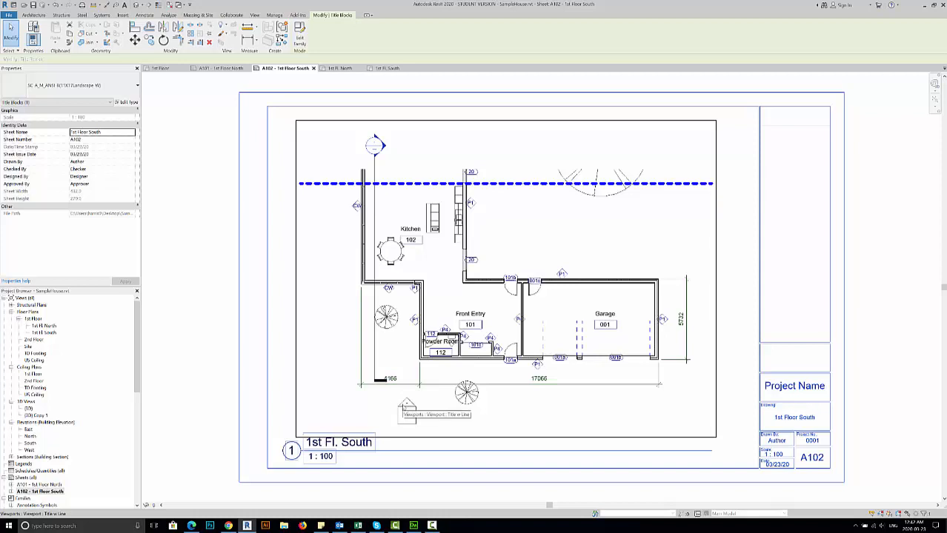
pyautogui.rightClick(324, 188)
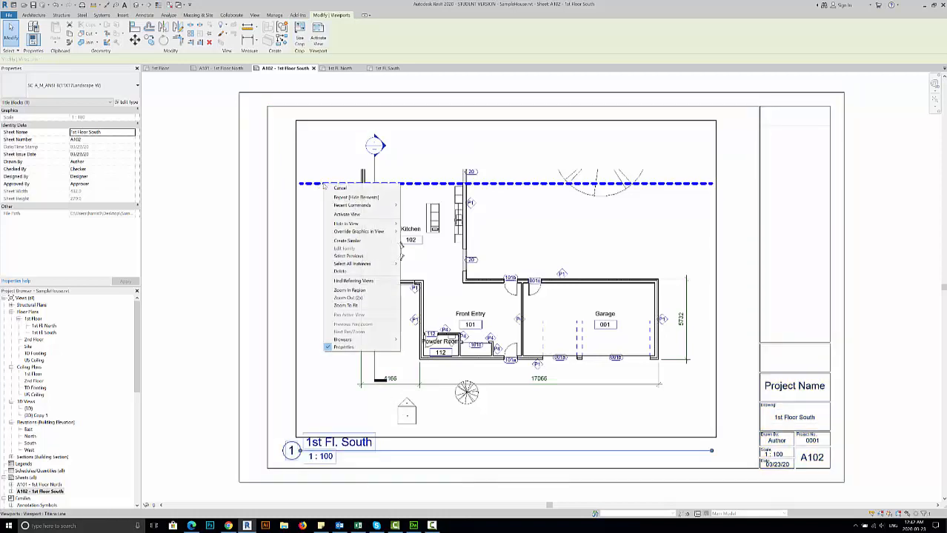
pyautogui.click(348, 215)
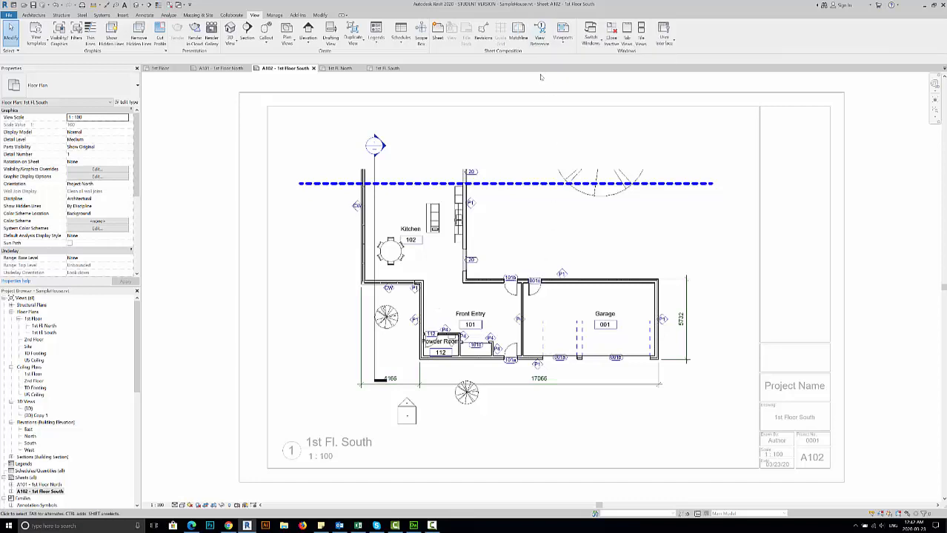
pyautogui.click(540, 34)
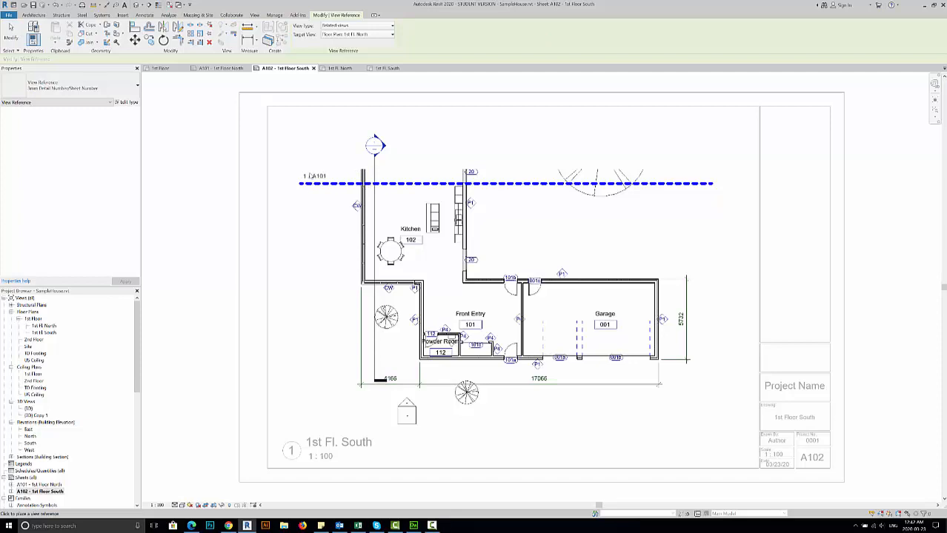
pyautogui.click(307, 176)
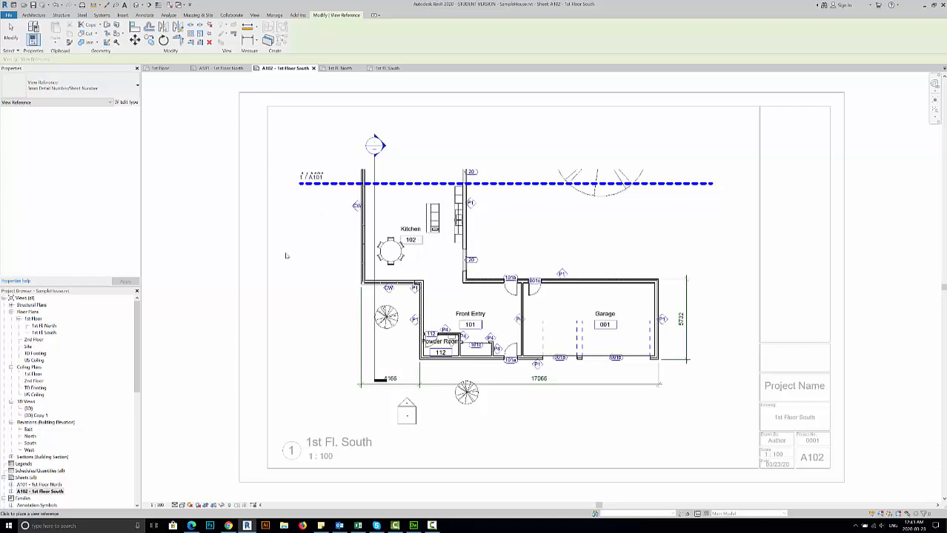
pyautogui.click(275, 286)
pyautogui.click(692, 192)
# - Place view references to 1st Fl. South below both ends of the matchline in 1st Fl. North, and check sheets A101 and A102
pyautogui.doubleClick(43, 326)
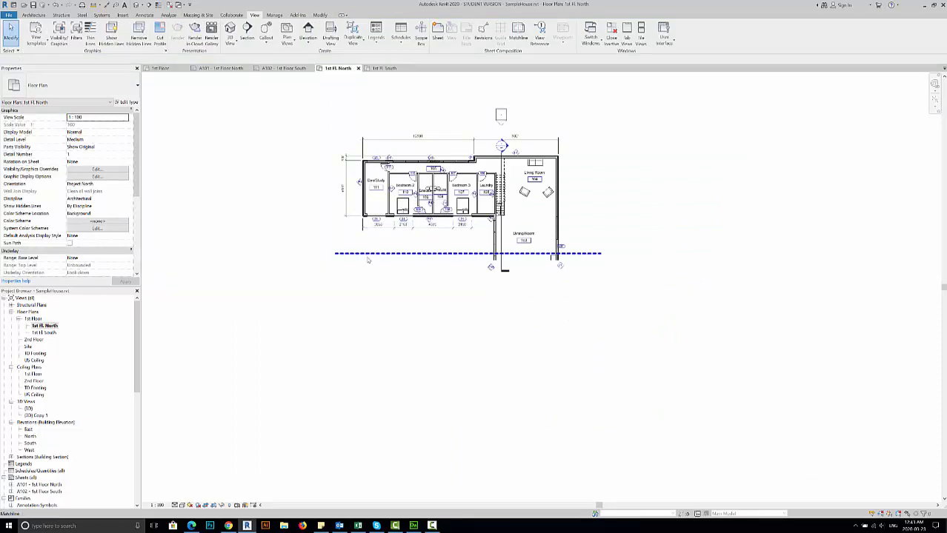
pyautogui.click(540, 34)
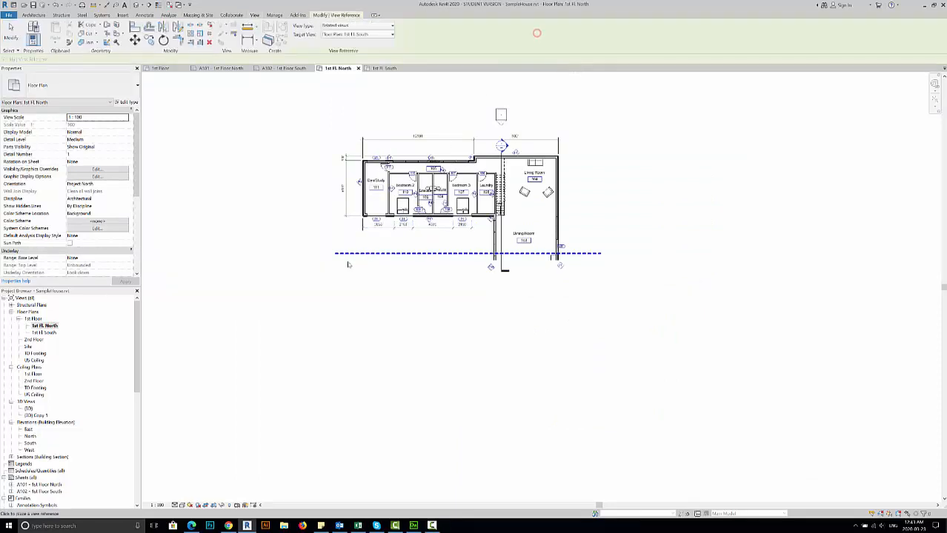
pyautogui.click(345, 261)
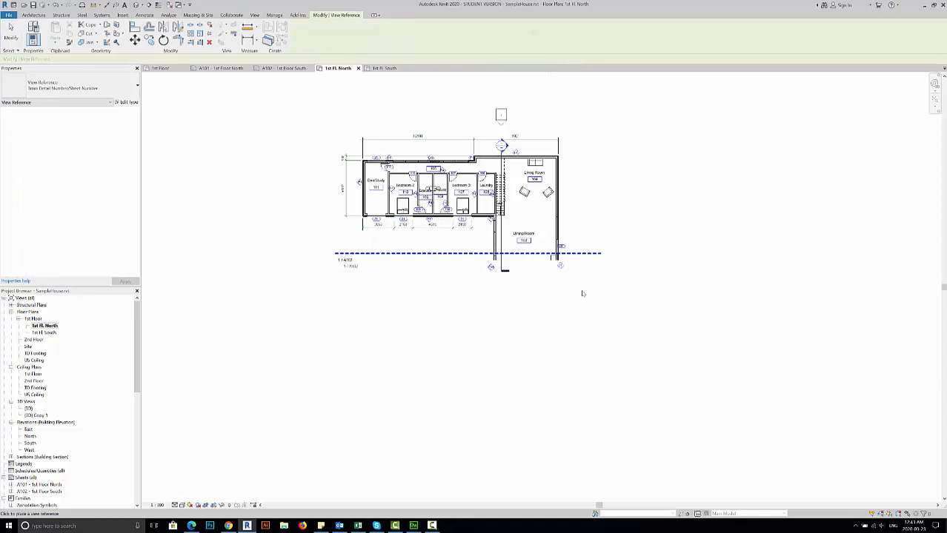
pyautogui.click(594, 265)
pyautogui.doubleClick(33, 486)
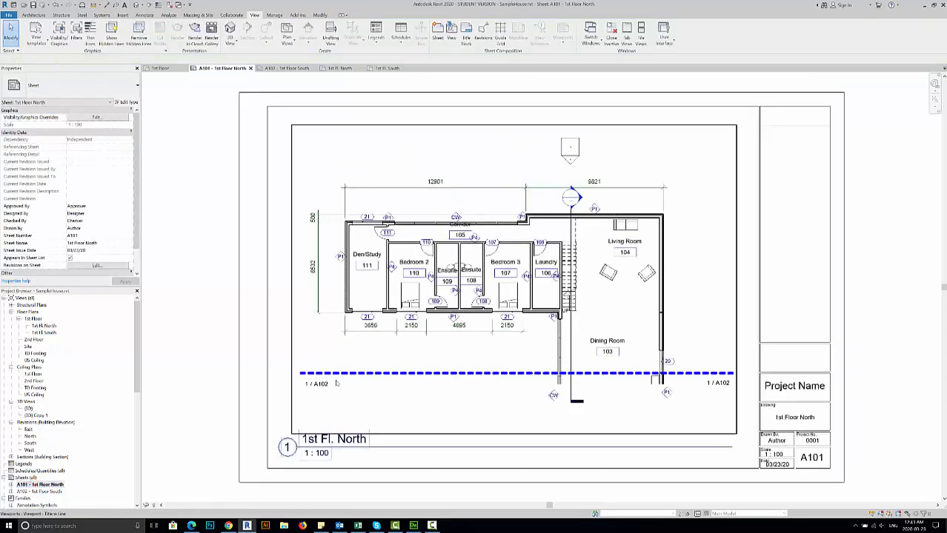
pyautogui.doubleClick(40, 491)
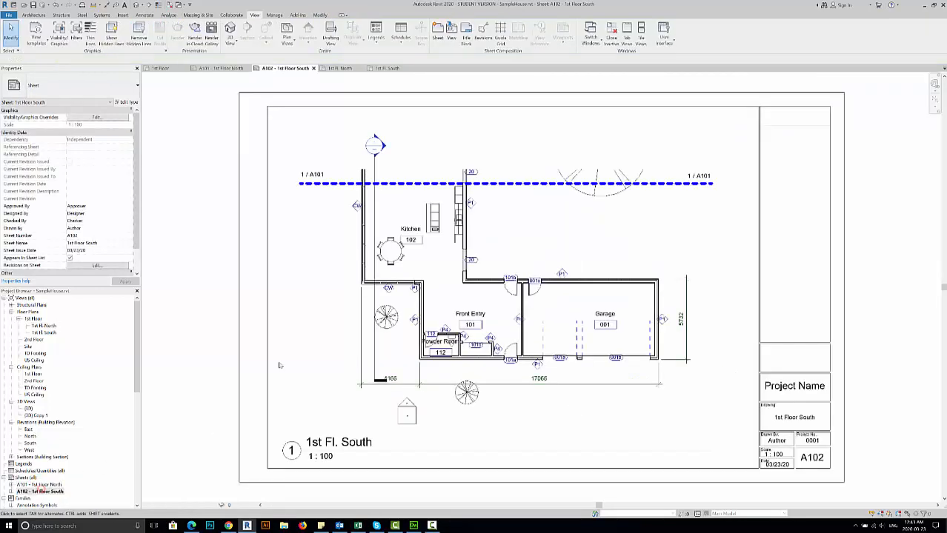